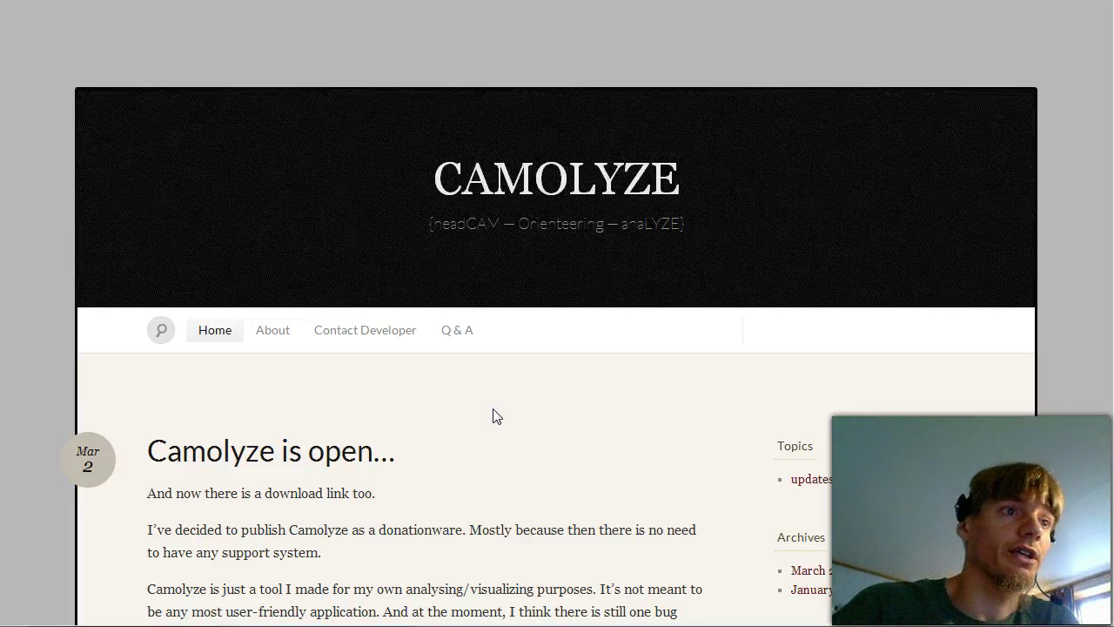
Scroll through the web page and select the site's web address.
scroll(496, 418, "down", 2)
scroll(517, 423, "up", 1)
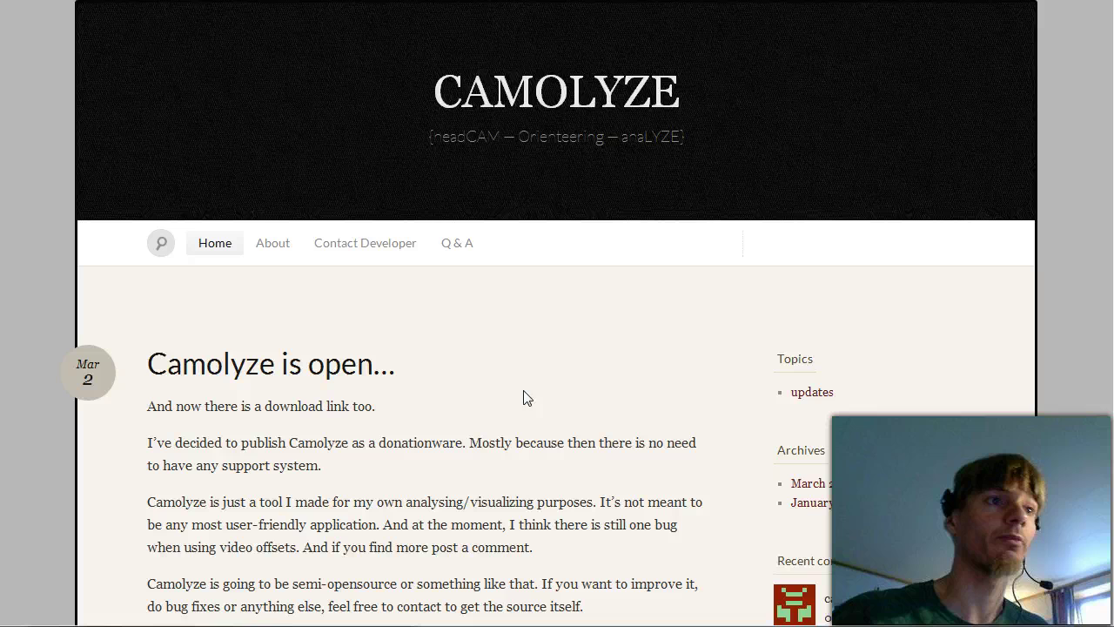
scroll(510, 403, "down", 1)
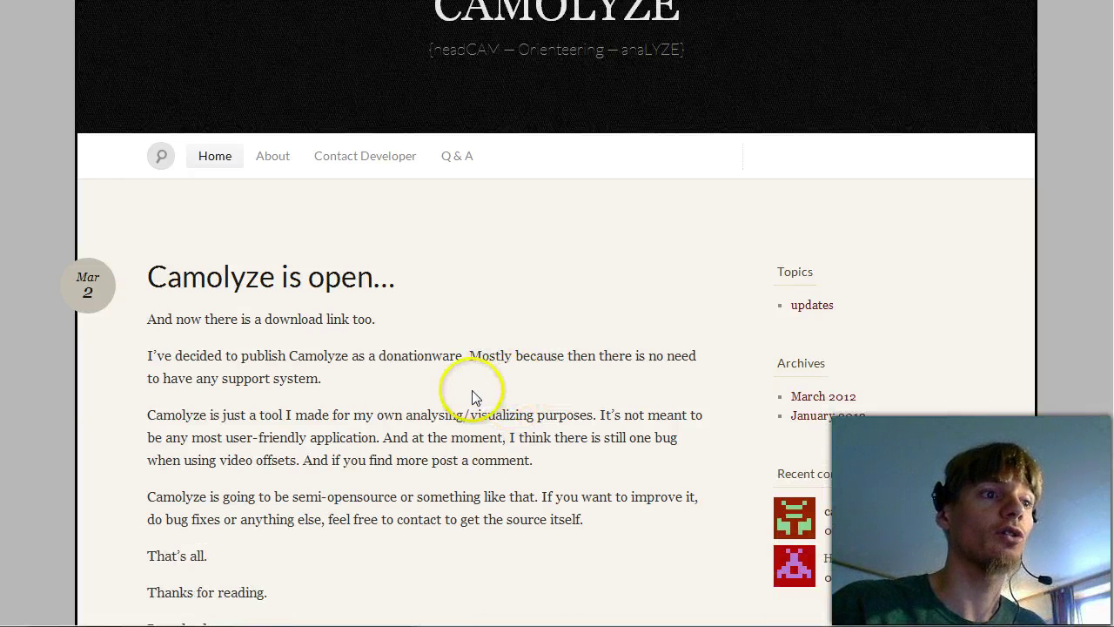
scroll(462, 402, "down", 4)
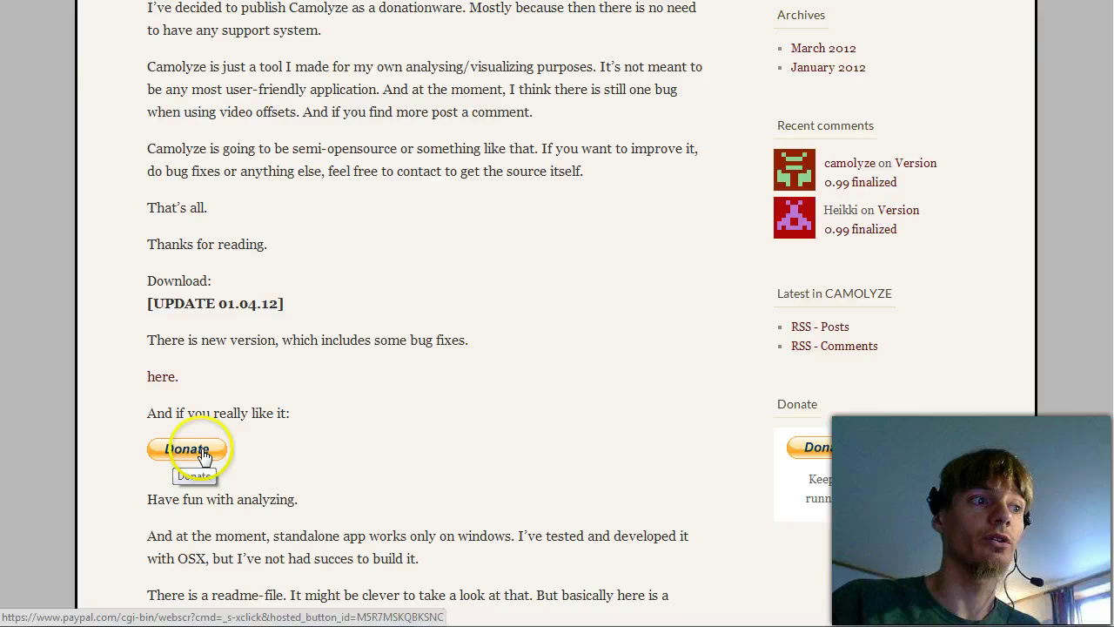
scroll(340, 449, "up", 1)
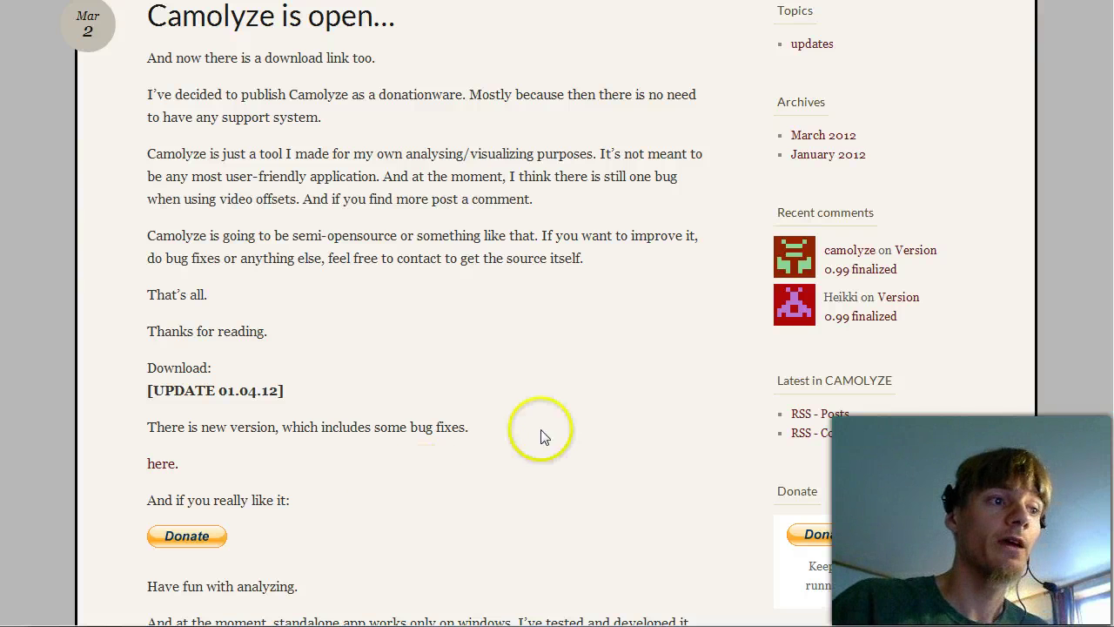
scroll(279, 452, "up", 3)
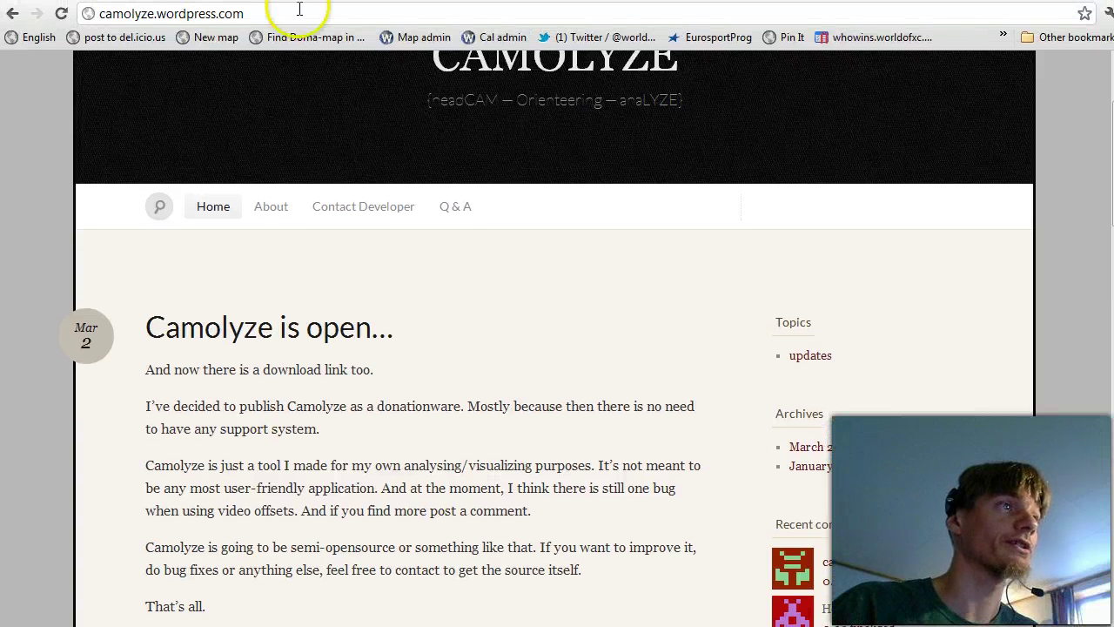
left_click(191, 14)
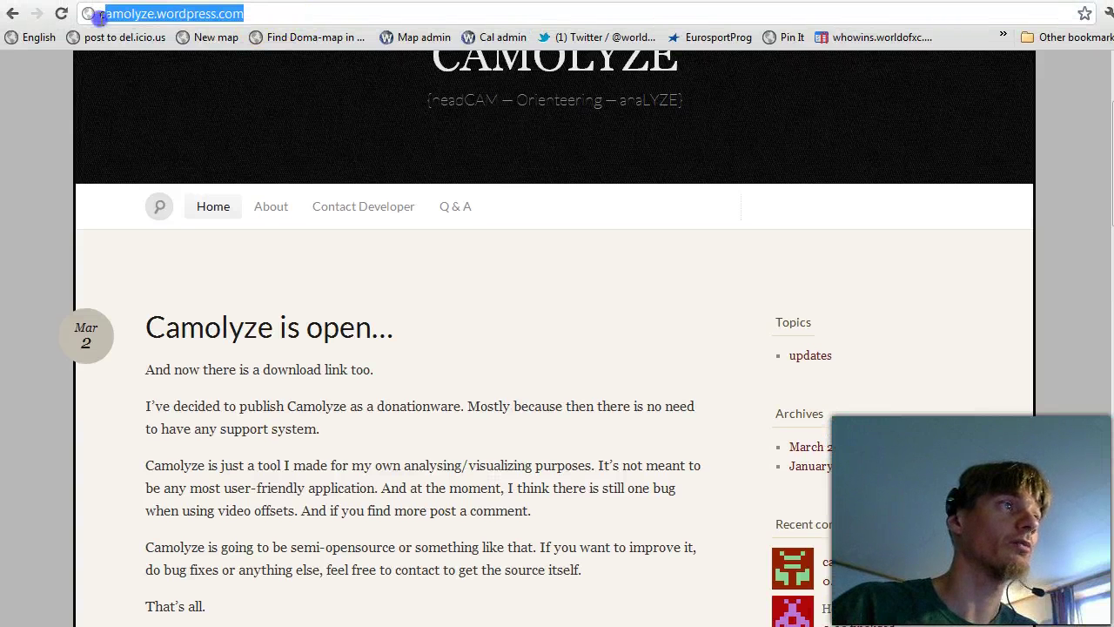
left_click(423, 249)
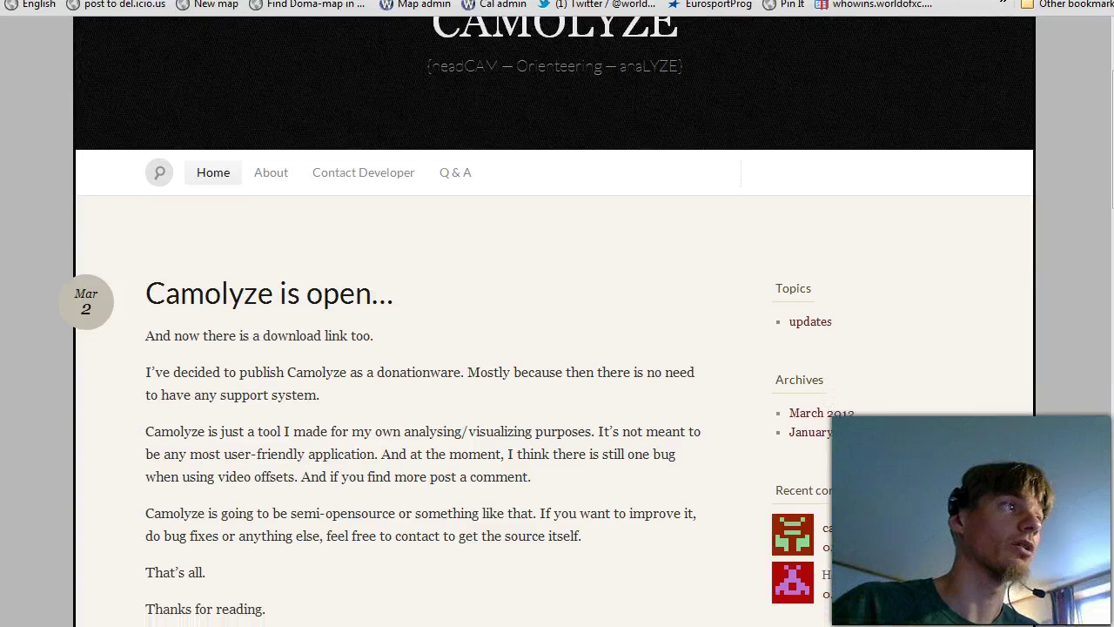
scroll(440, 221, "down", 2)
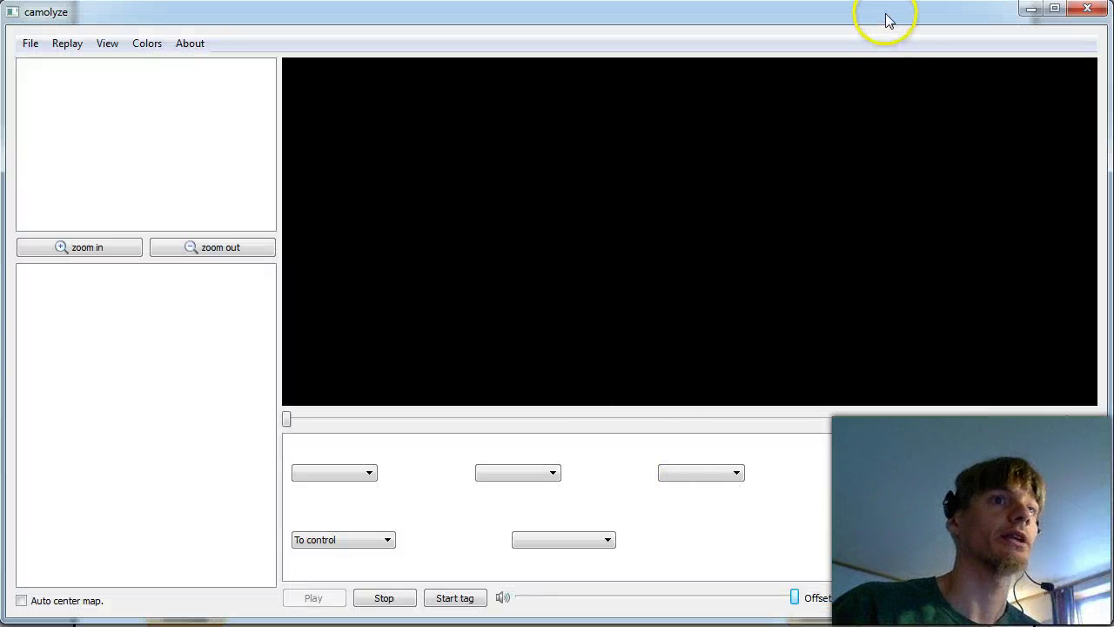
Open and close Camolyze's File menu, then minimize the Camolyze window.
left_click(31, 43)
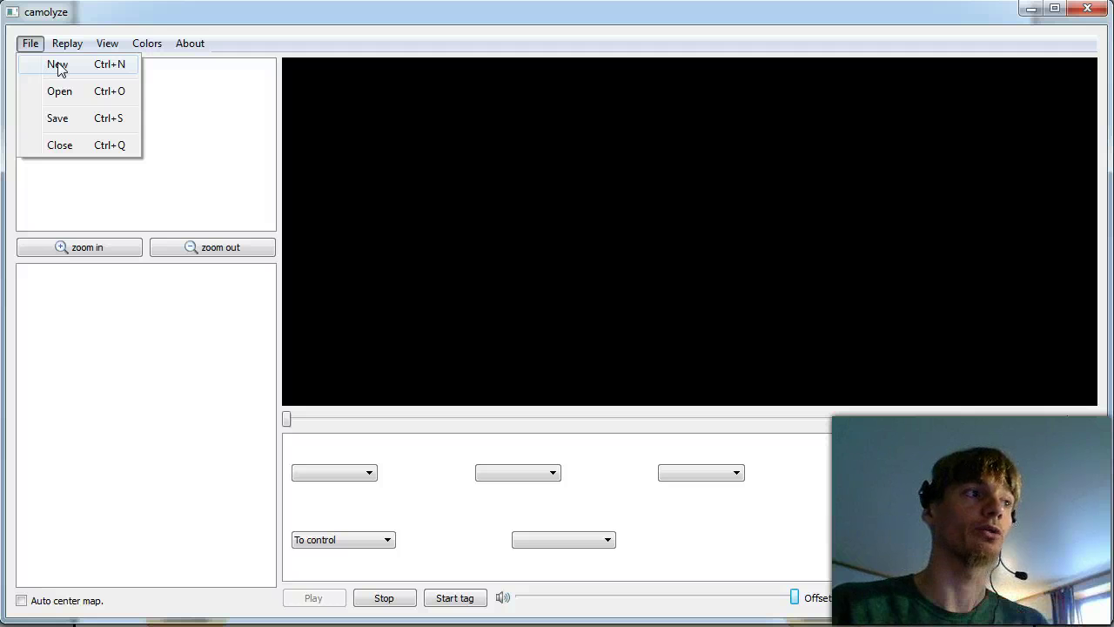
left_click(423, 27)
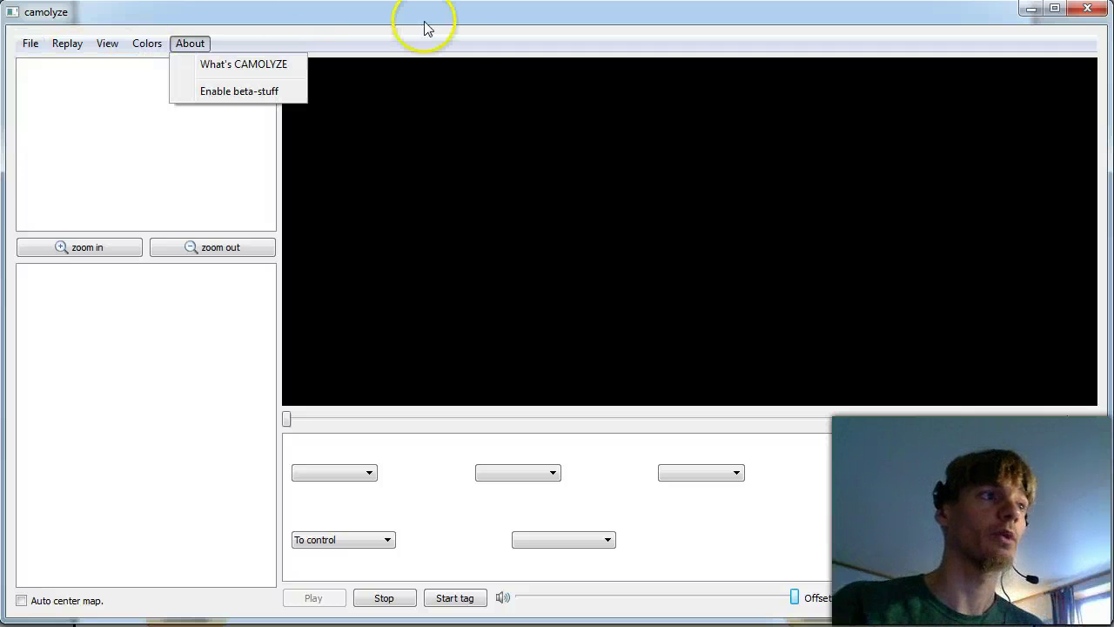
left_click(1029, 13)
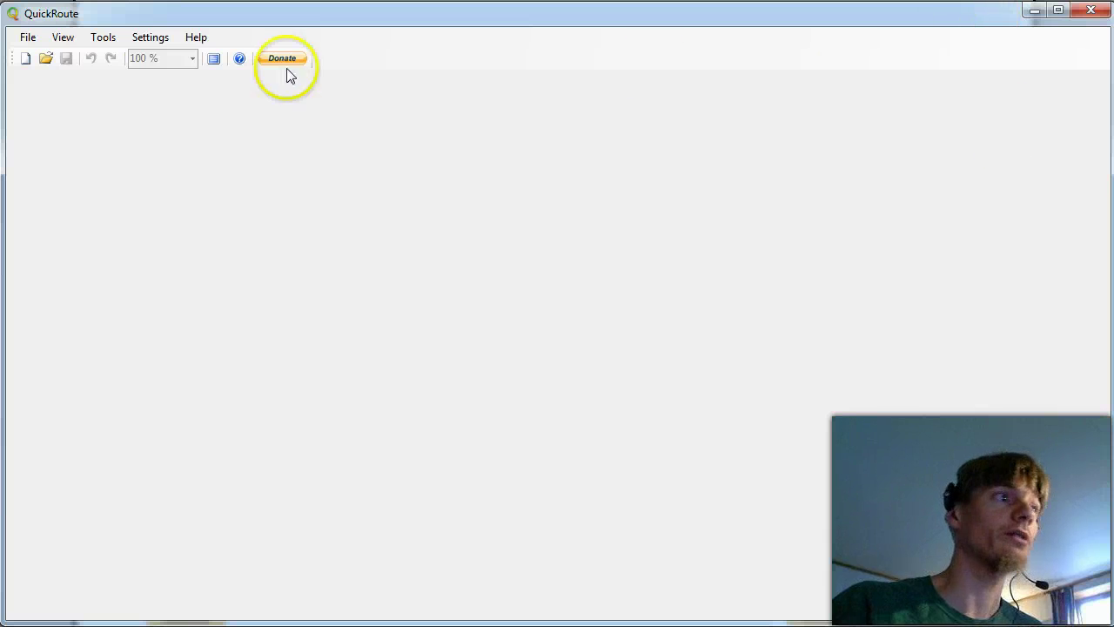
Start a new QuickRoute document with the pokalkamp1_2012_3_1km map image.
left_click(29, 42)
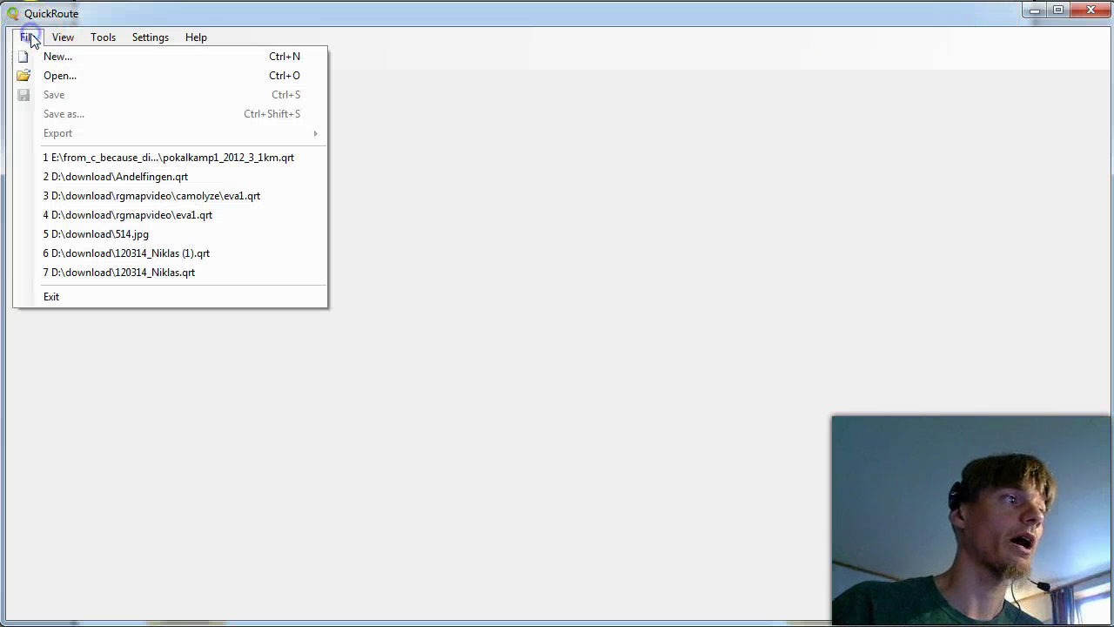
left_click(75, 56)
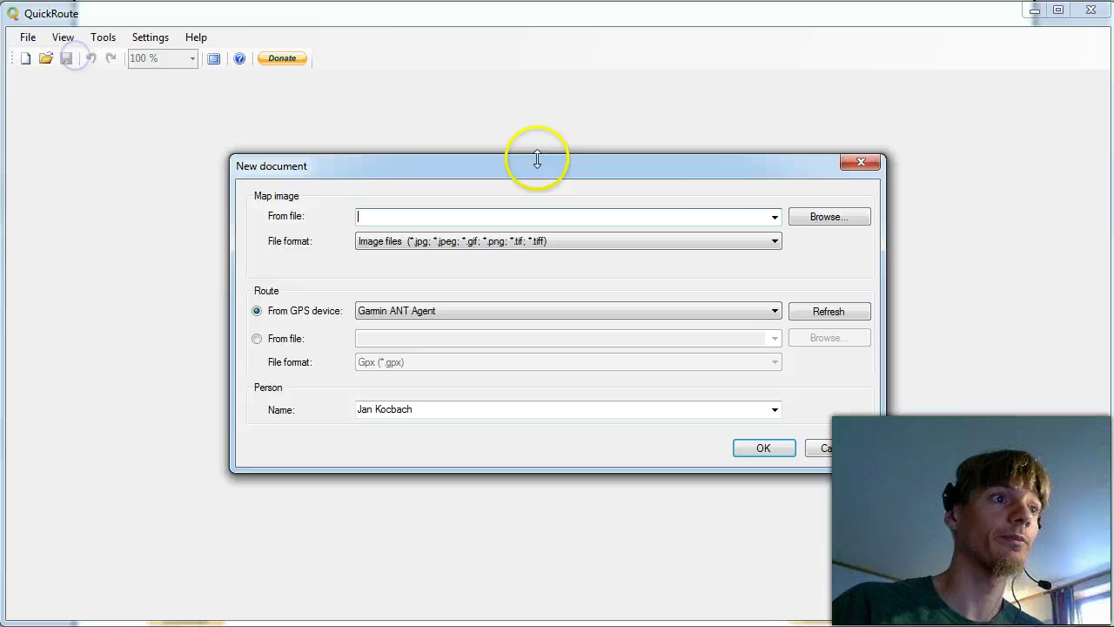
left_click(829, 218)
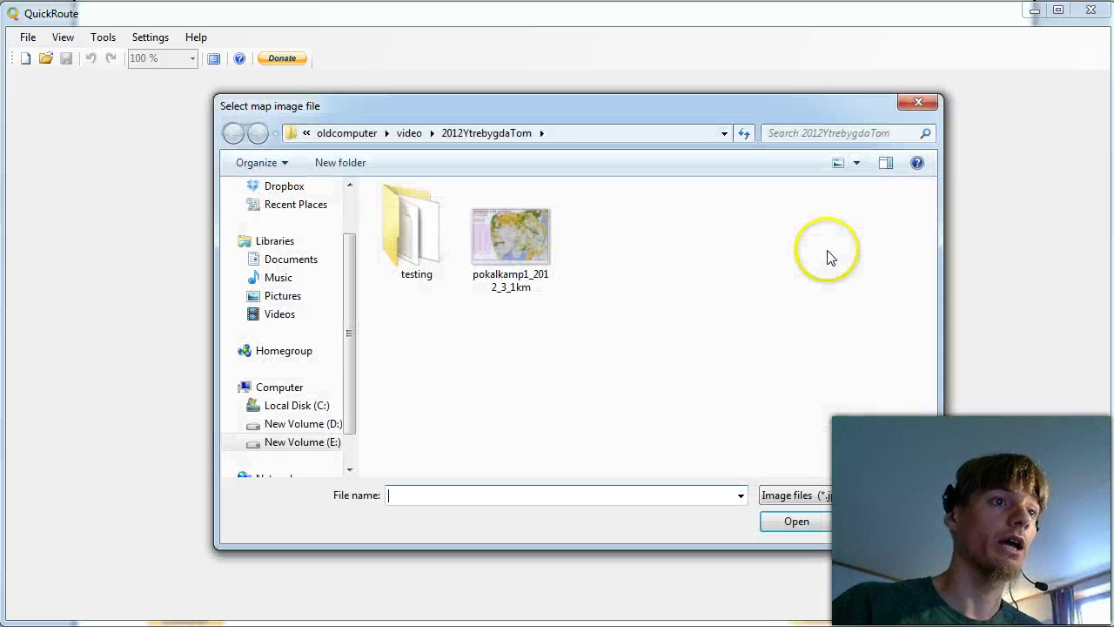
left_click(528, 238)
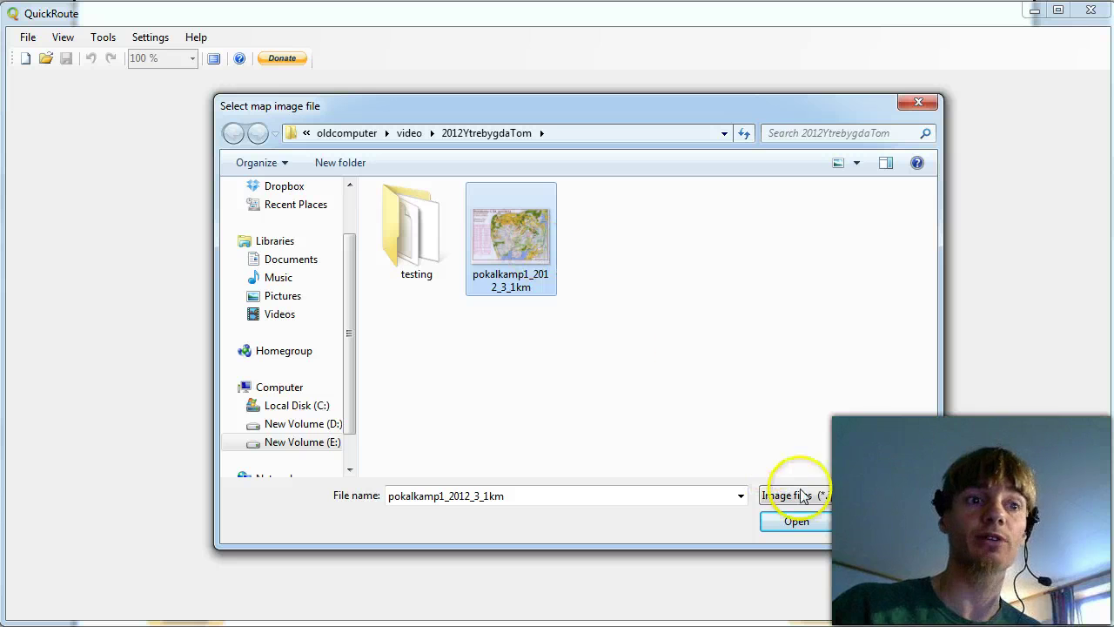
left_click(807, 525)
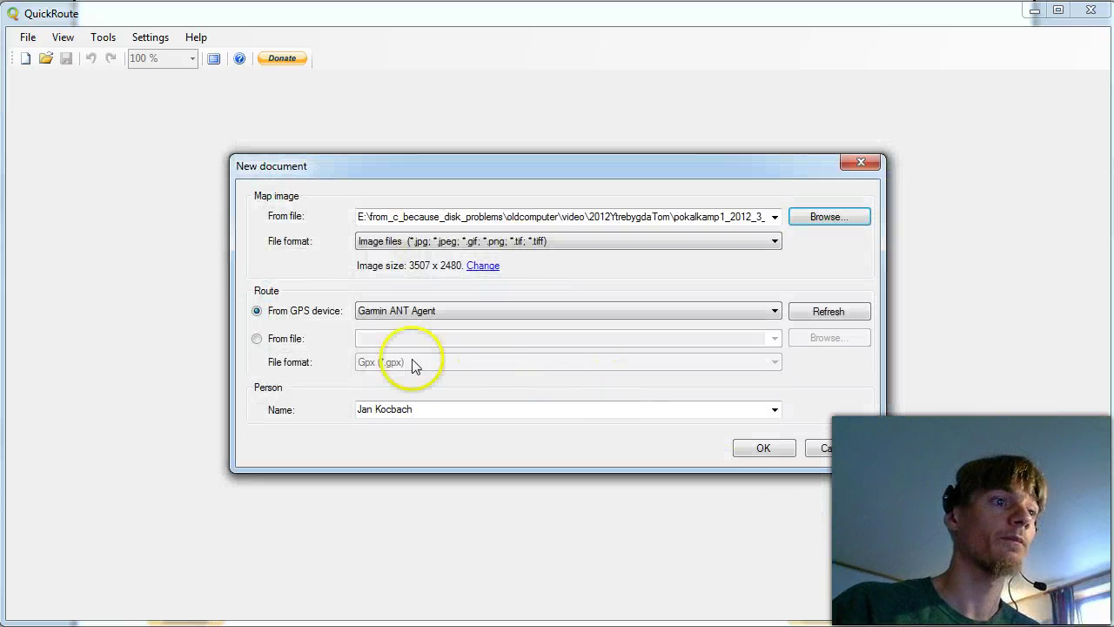
Take the route from the file pokalkamp1_2012_3_1km.gpx.
left_click(257, 338)
left_click(832, 338)
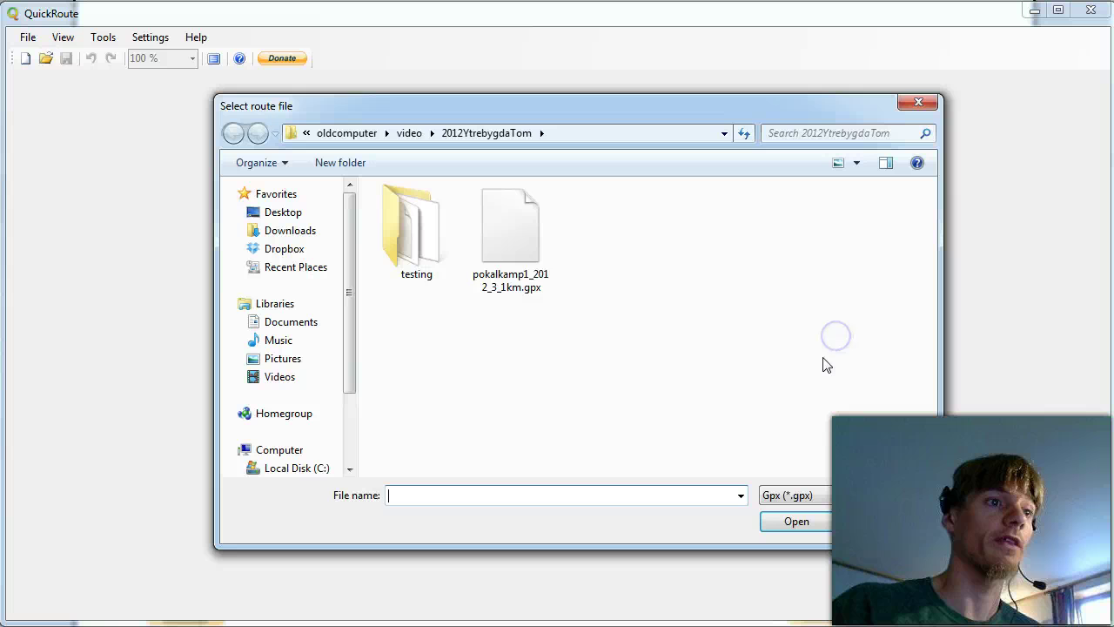
left_click(509, 254)
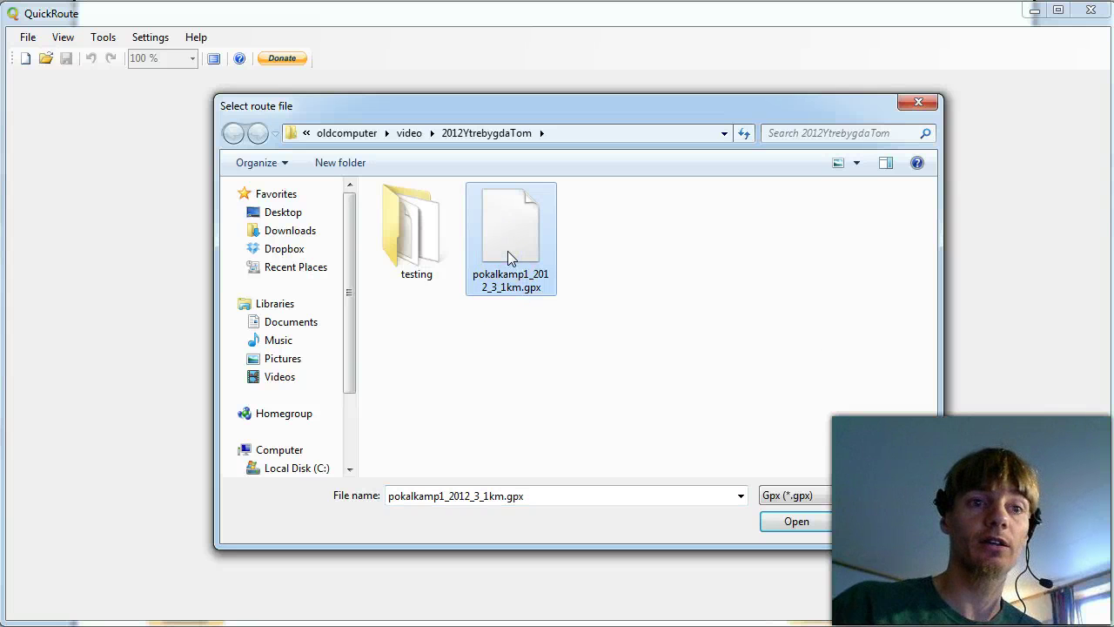
left_click(518, 252)
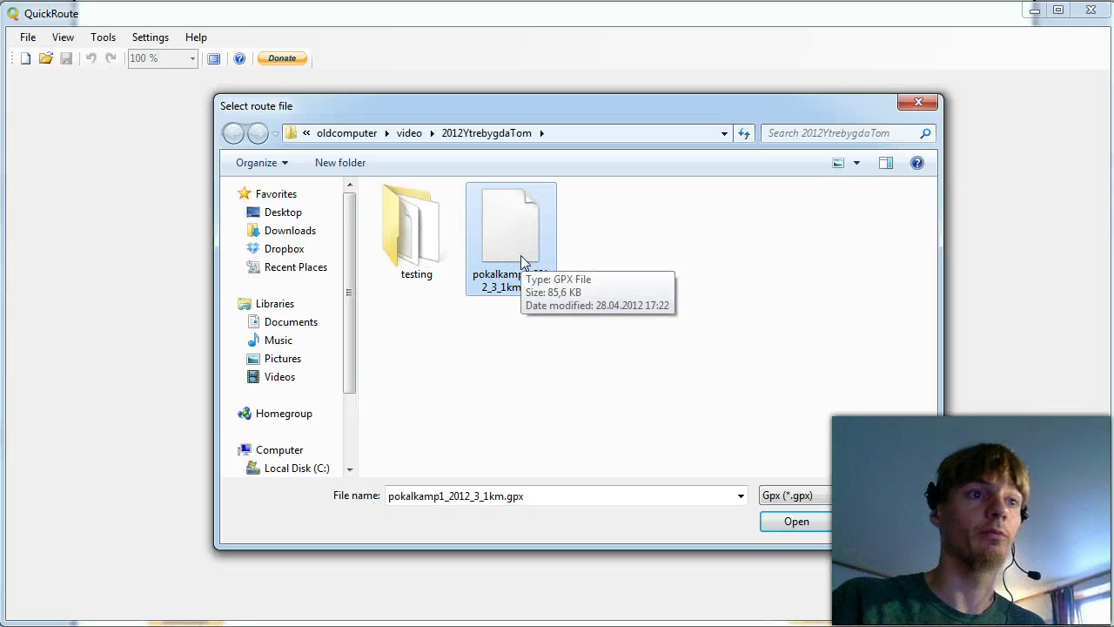
left_click(788, 519)
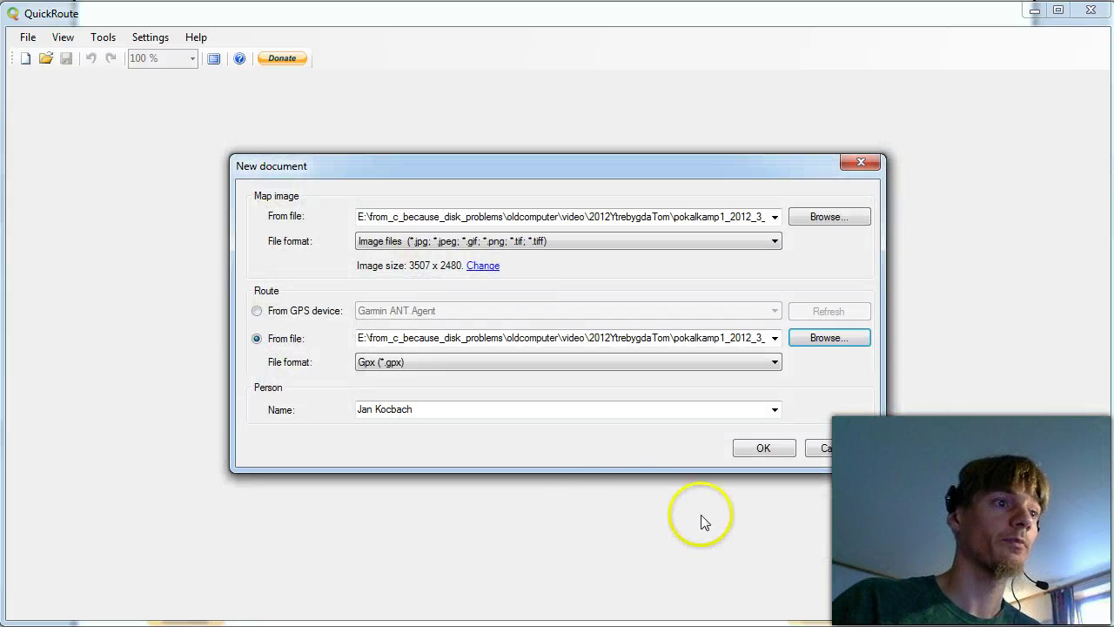
Create the document, widen the map area and zoom out to 32% to see the whole map.
left_click(763, 447)
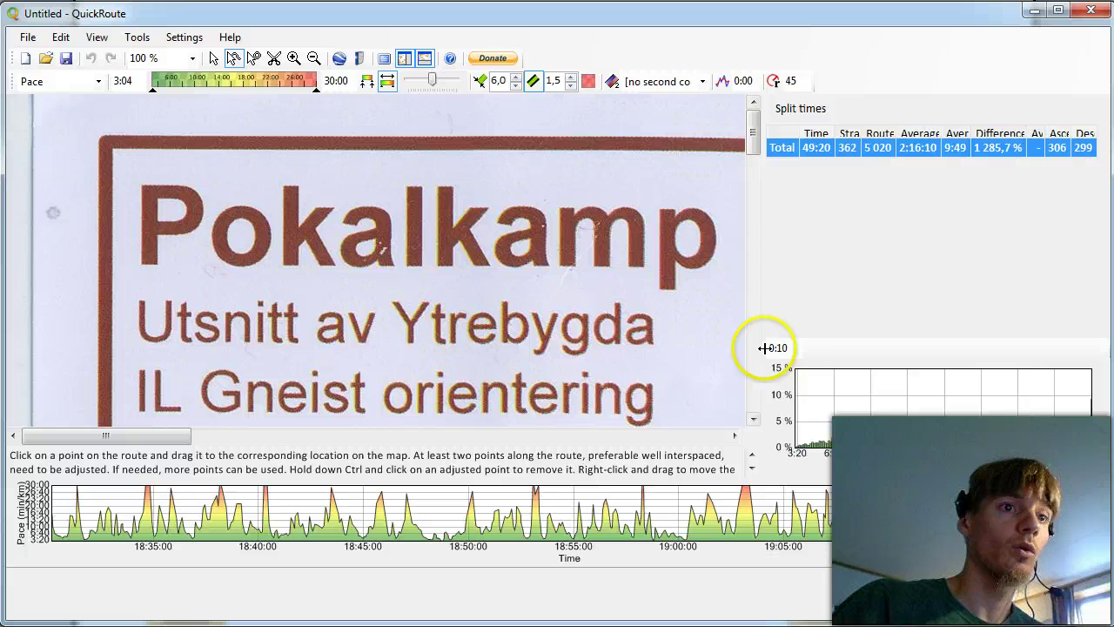
left_click_drag(763, 348, 923, 346)
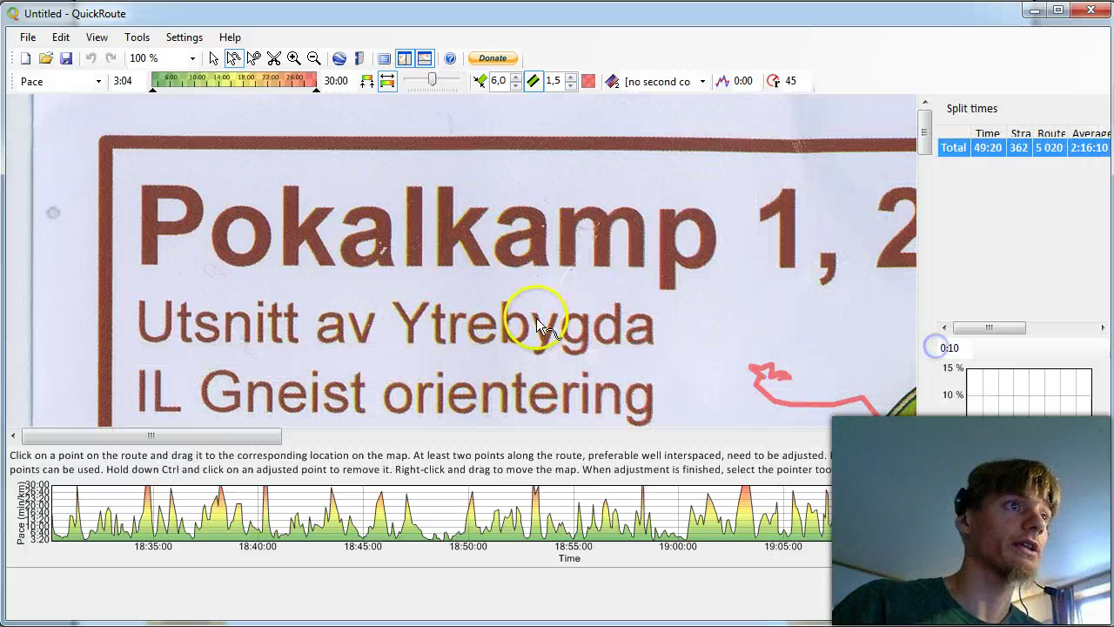
left_click(314, 58)
left_click(380, 306)
left_click(382, 310)
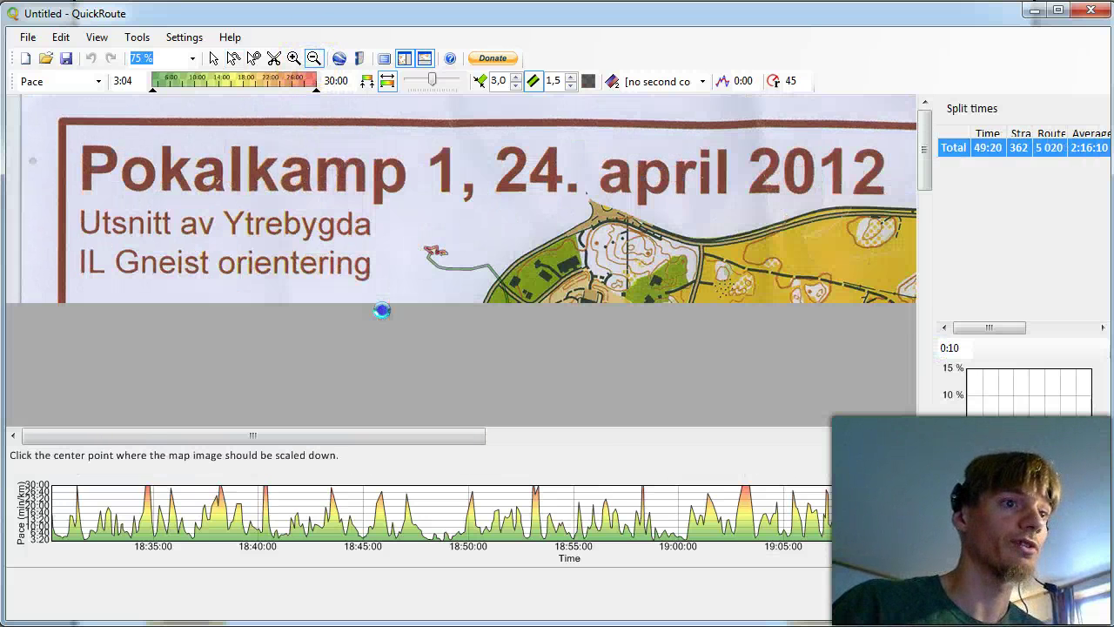
left_click(462, 318)
left_click(532, 319)
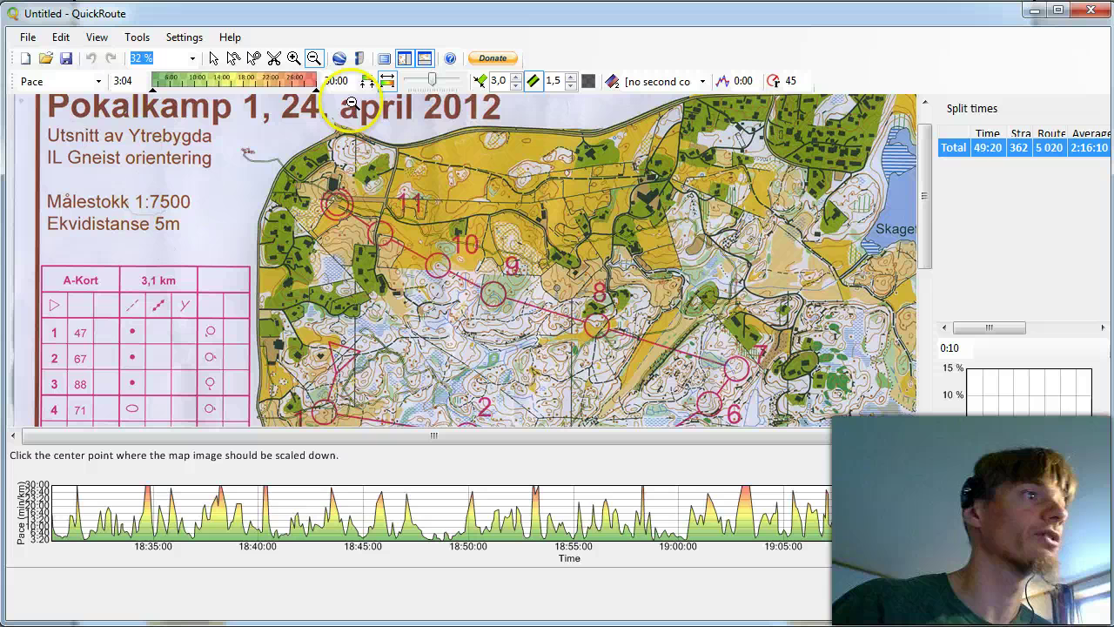
Switch to Adjust route and raise the route line width to 15.
left_click(233, 57)
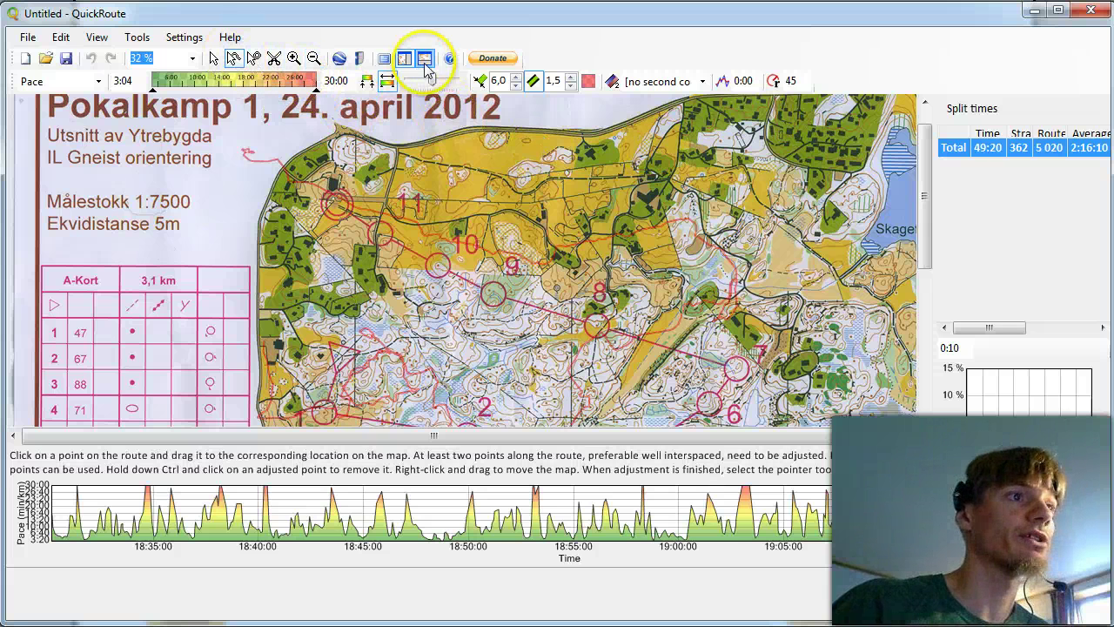
left_click(517, 76)
left_click(517, 76)
left_click(517, 76)
left_click(517, 77)
left_click(517, 77)
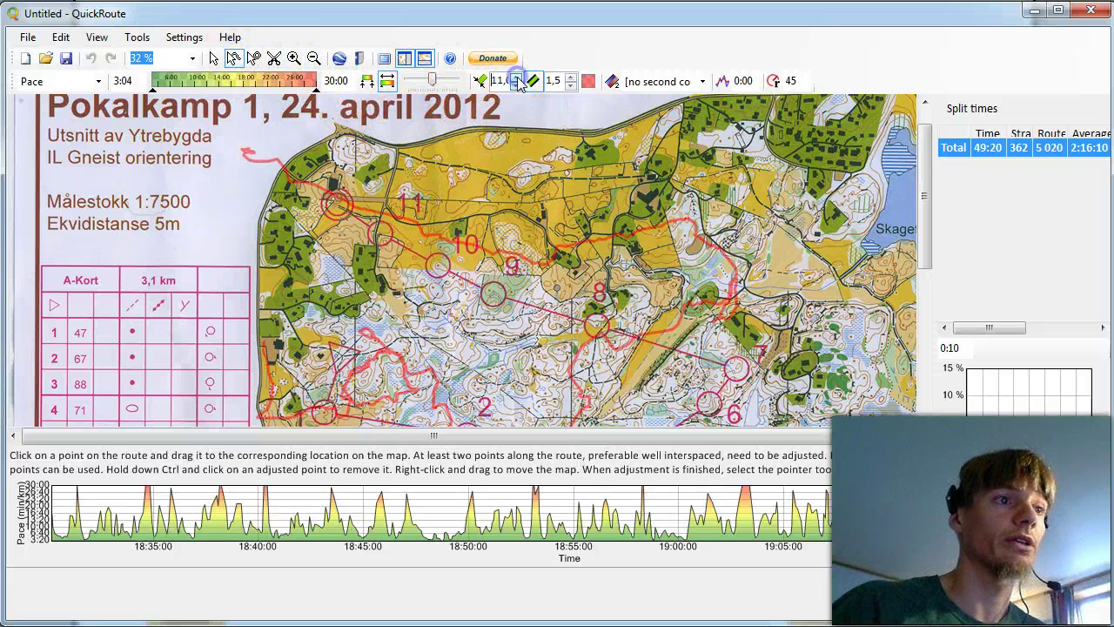
left_click(517, 77)
left_click(517, 77)
left_click(517, 77)
left_click(517, 77)
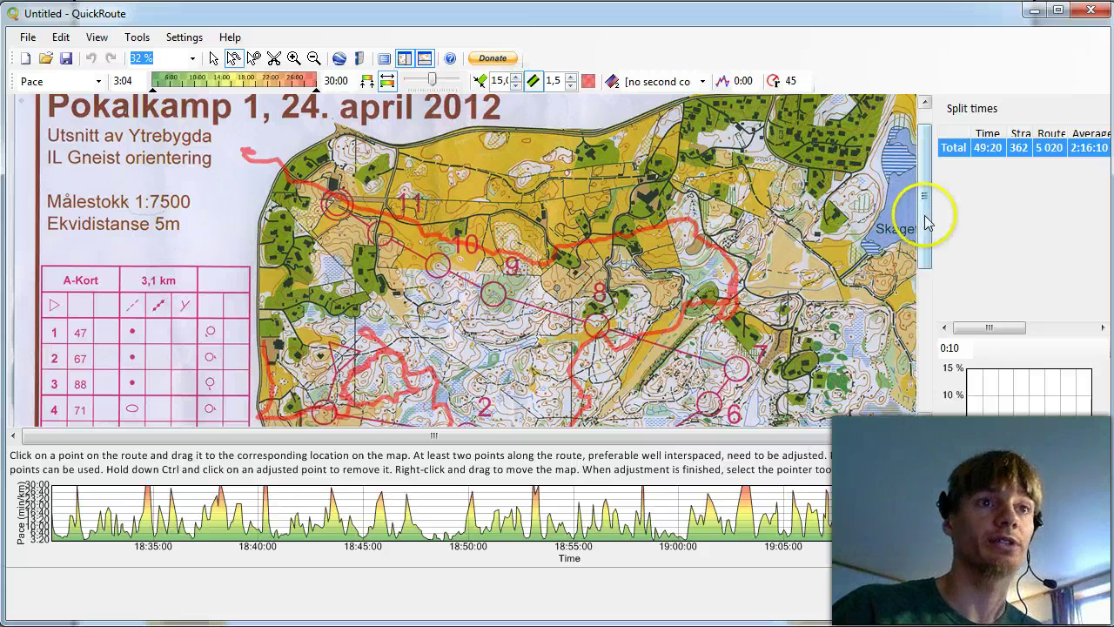
Drag route points onto control 1 and between controls 8 and 7.
left_click_drag(925, 219, 933, 293)
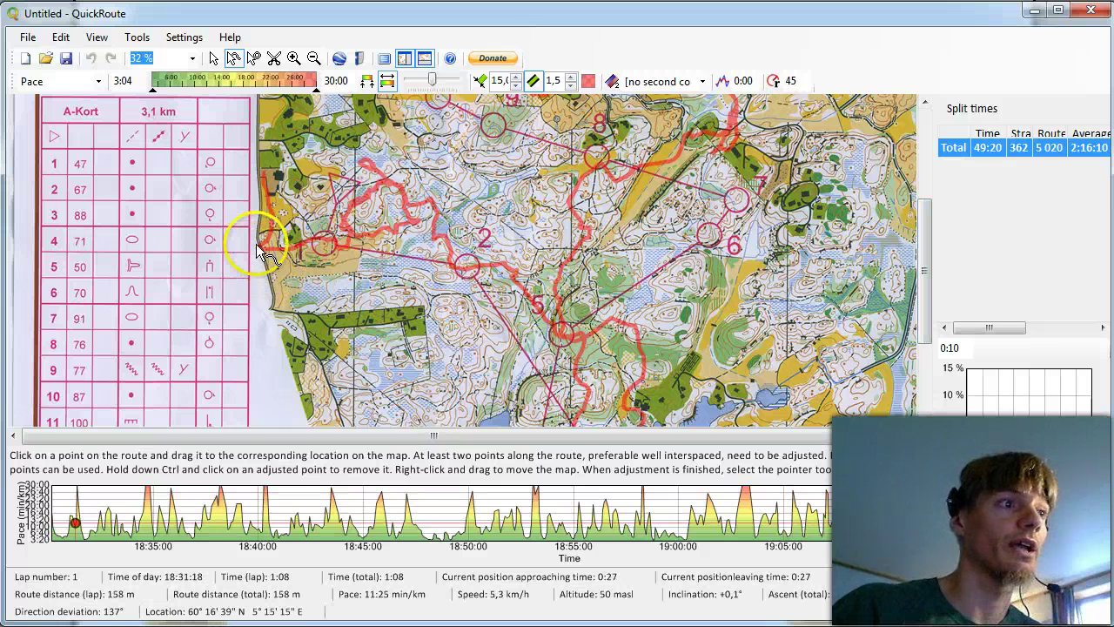
left_click_drag(266, 254, 329, 249)
left_click_drag(927, 251, 929, 148)
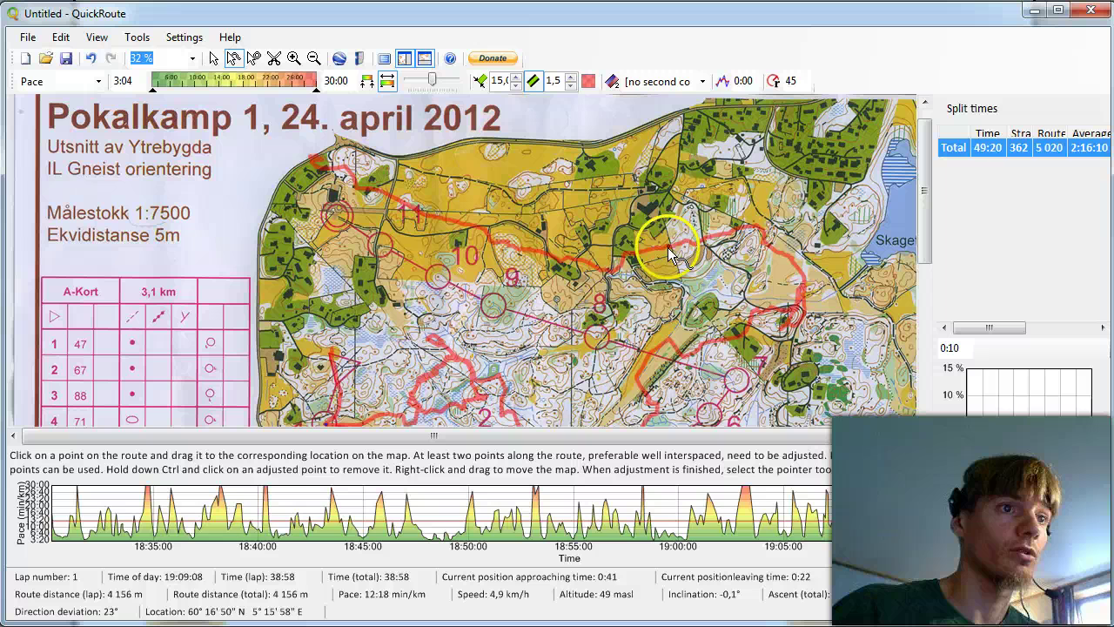
left_click_drag(695, 253, 714, 335)
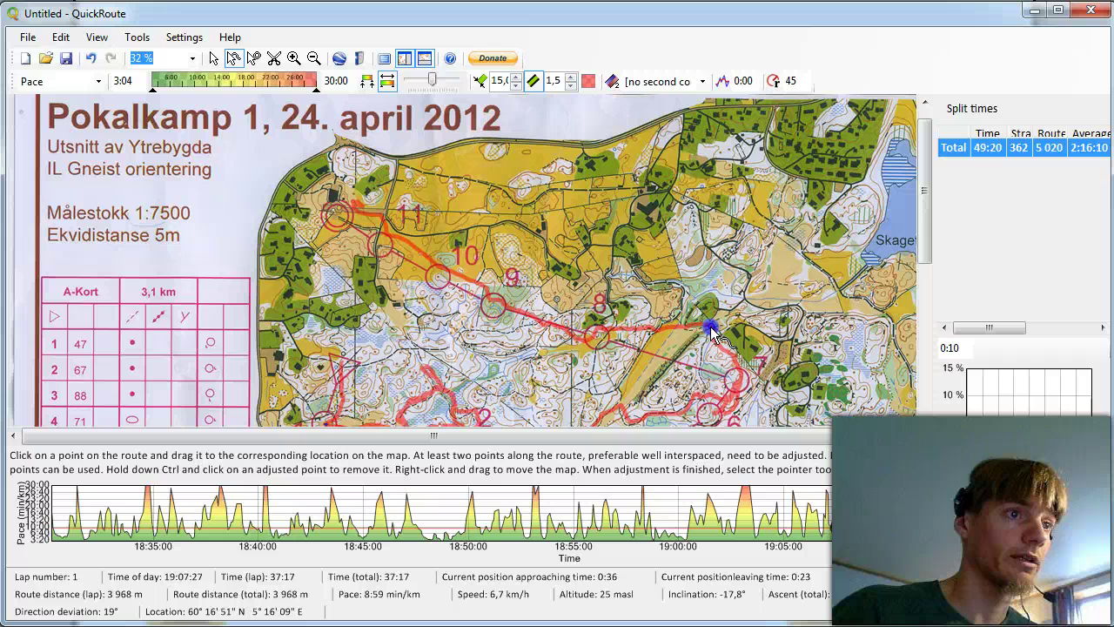
left_click_drag(712, 329, 712, 323)
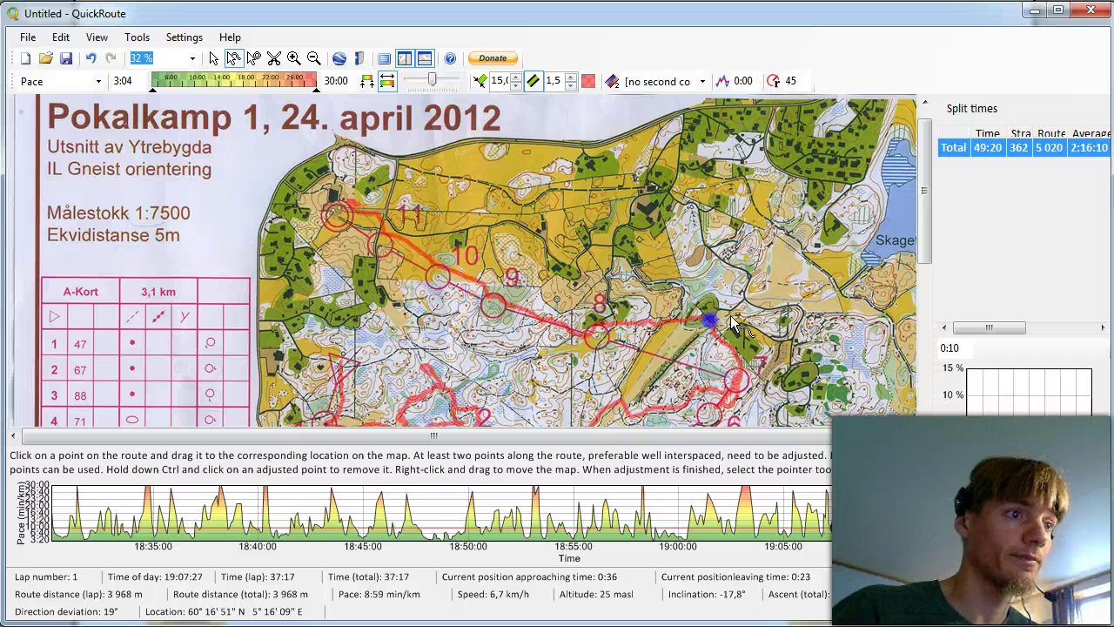
left_click_drag(930, 224, 930, 293)
left_click_drag(325, 274, 312, 282)
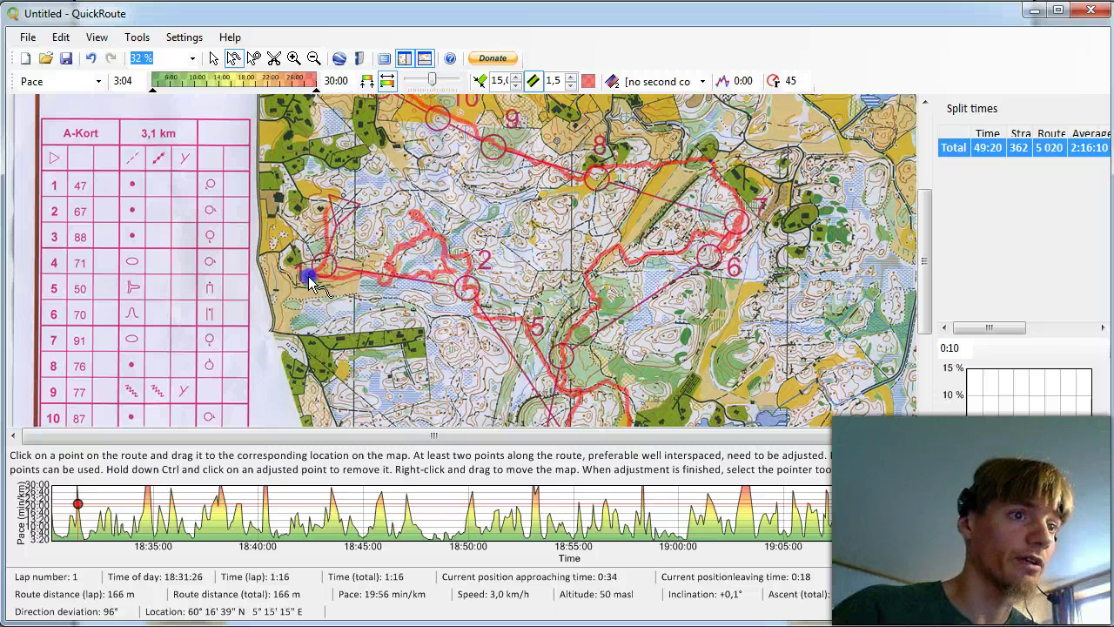
left_click_drag(924, 254, 926, 220)
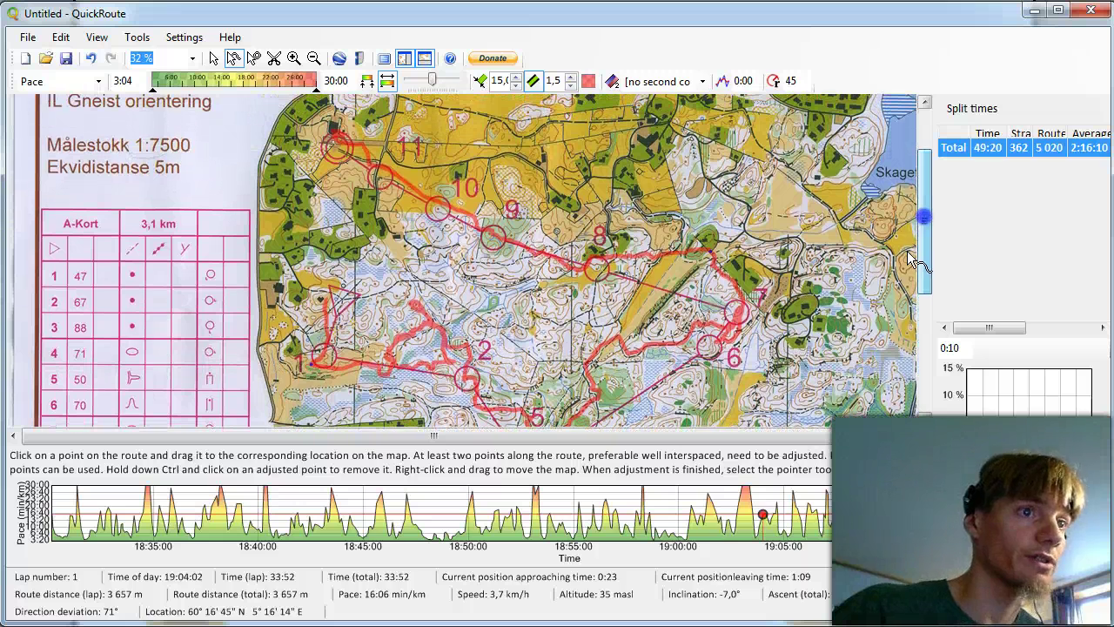
Reshape the route to fit the map near controls 3, 1 and 4.
left_click_drag(496, 239, 498, 251)
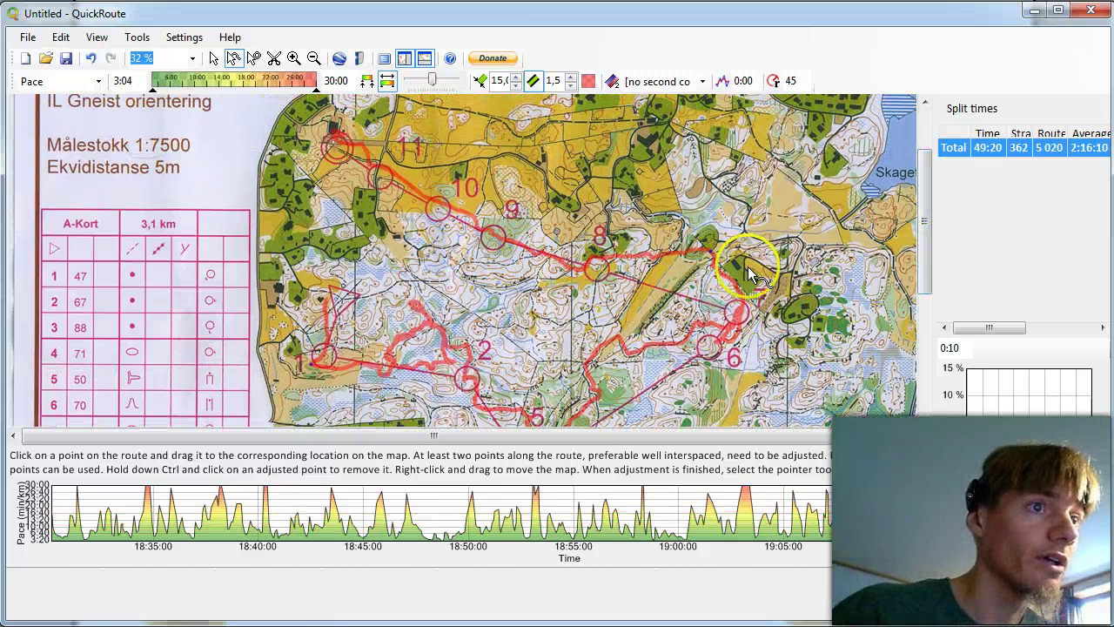
left_click_drag(927, 277, 944, 360)
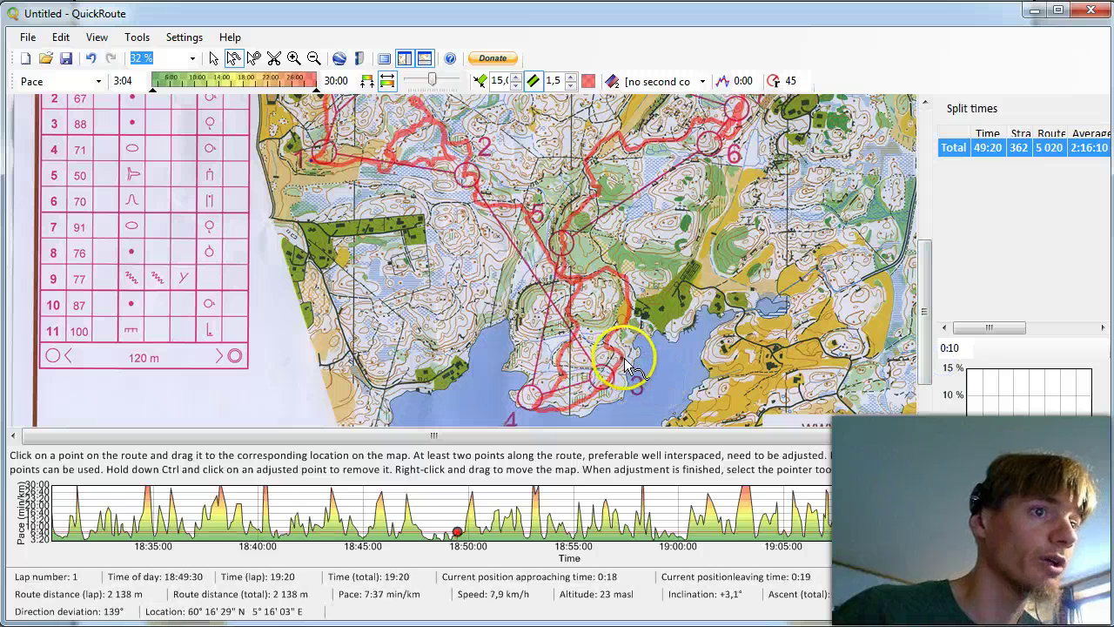
mouse_move(624, 357)
left_mouse_down()
mouse_move(609, 361)
mouse_move(617, 352)
left_mouse_up()
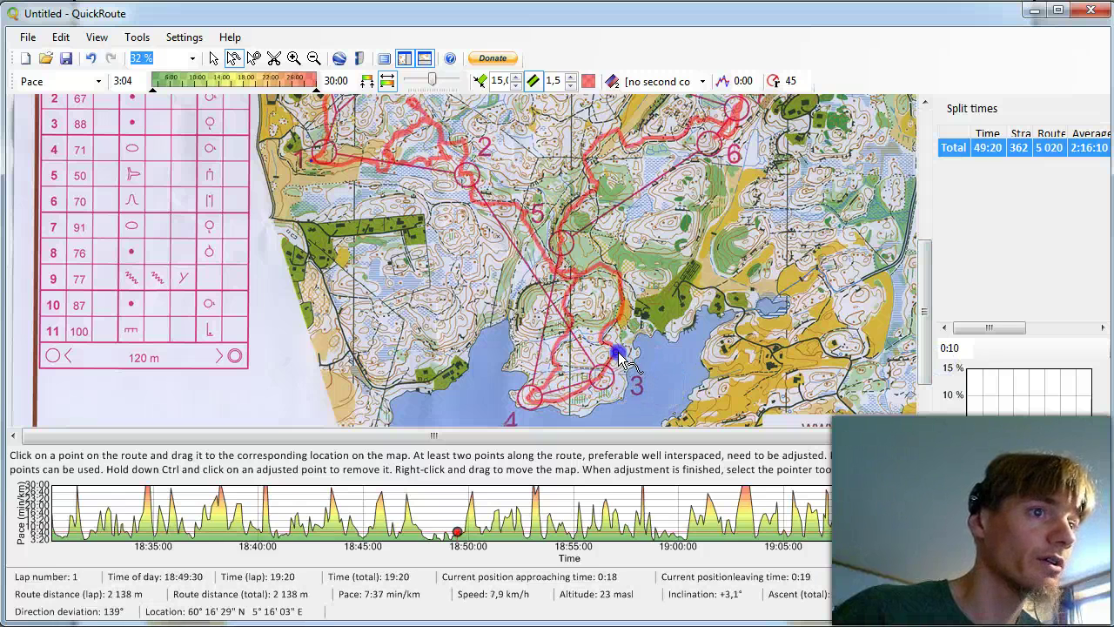
left_click_drag(340, 186, 323, 153)
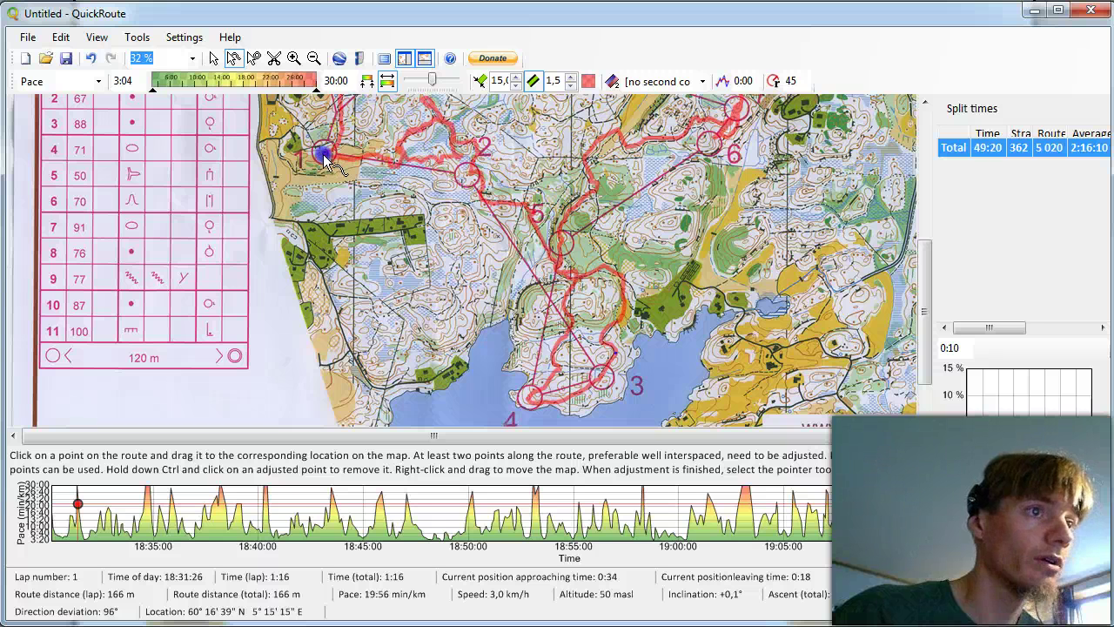
left_click_drag(595, 309, 527, 400)
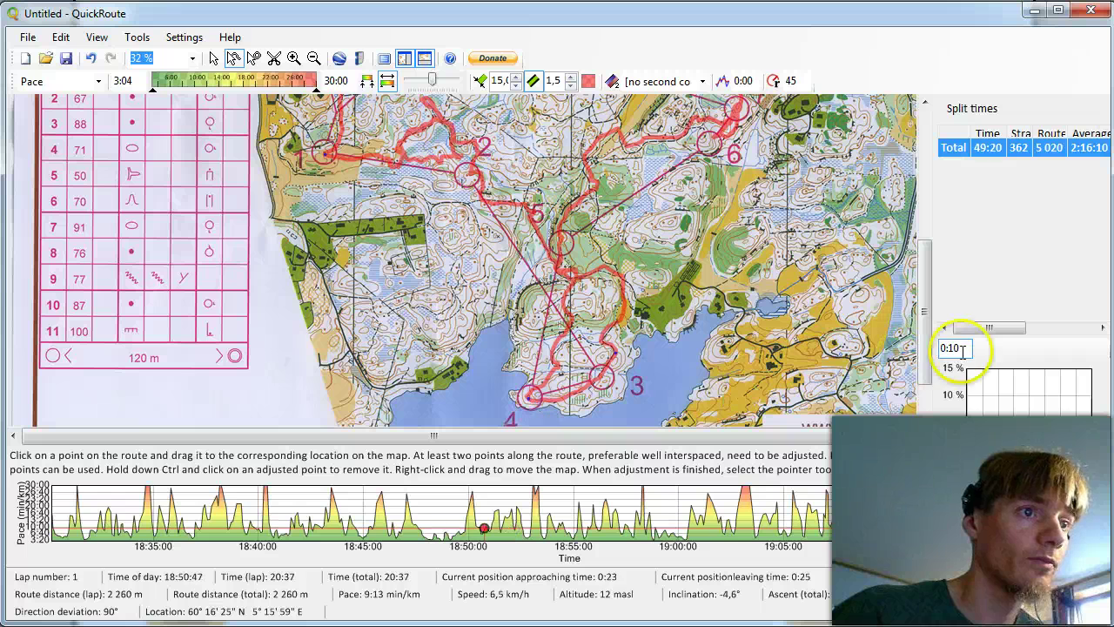
left_click(626, 300)
left_click_drag(627, 300, 616, 278)
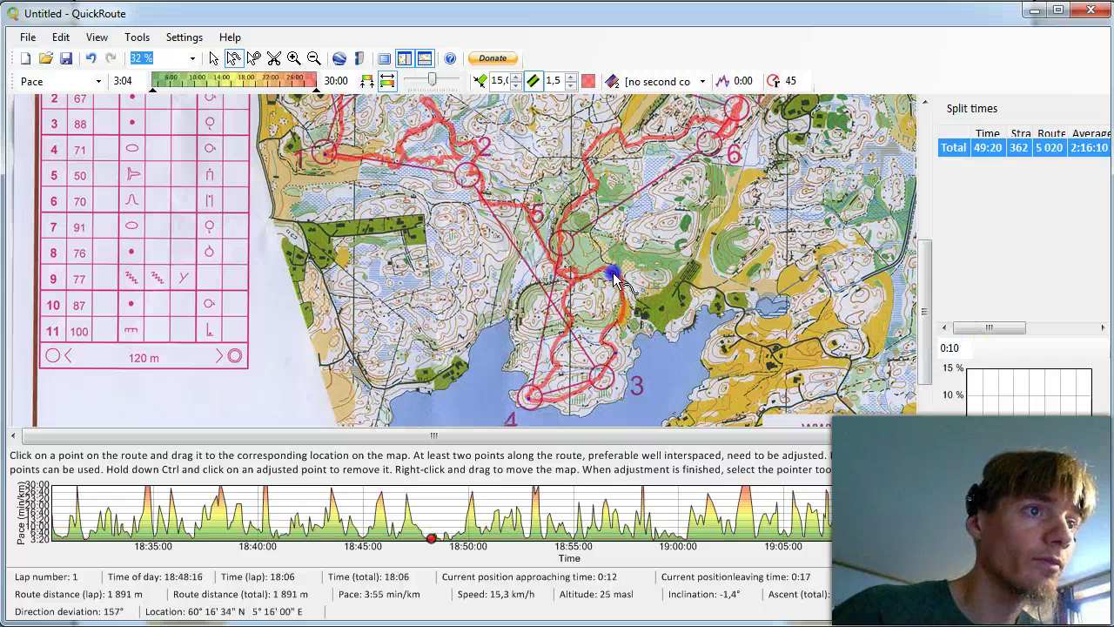
Align the route onto controls 6 and 7.
left_click_drag(925, 281, 925, 210)
left_click(687, 317)
left_click_drag(687, 319, 627, 322)
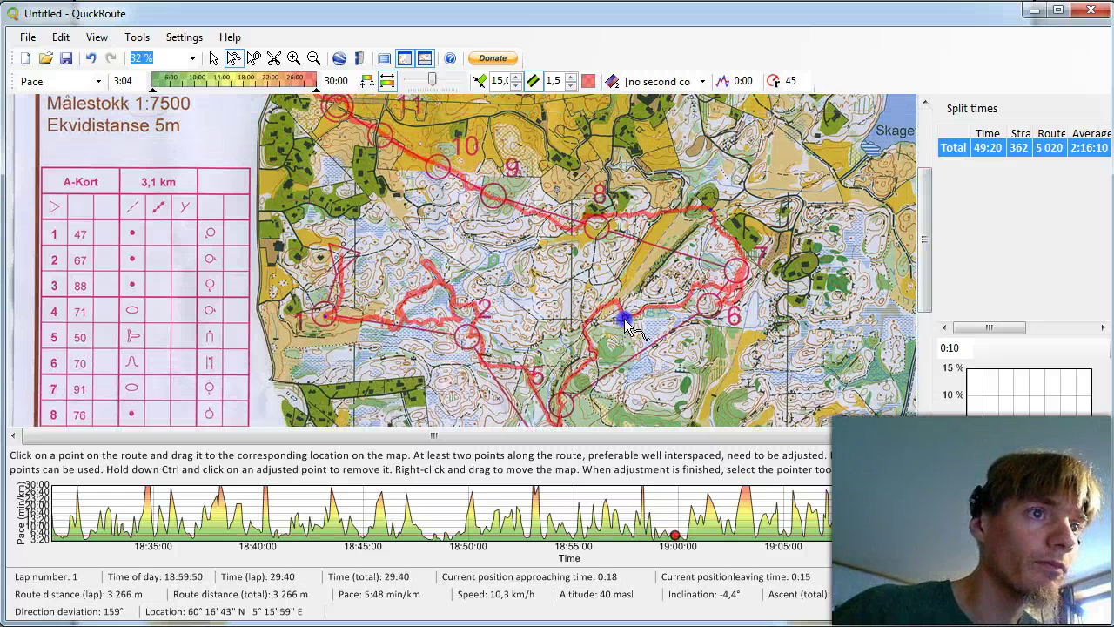
left_click_drag(707, 299, 710, 308)
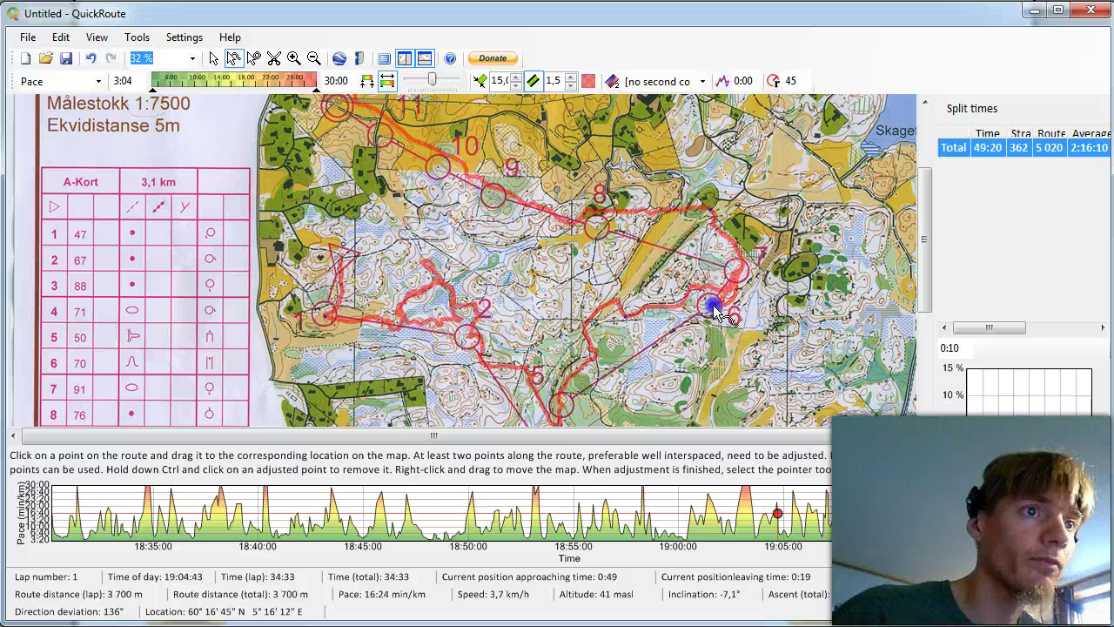
left_click_drag(709, 214, 712, 228)
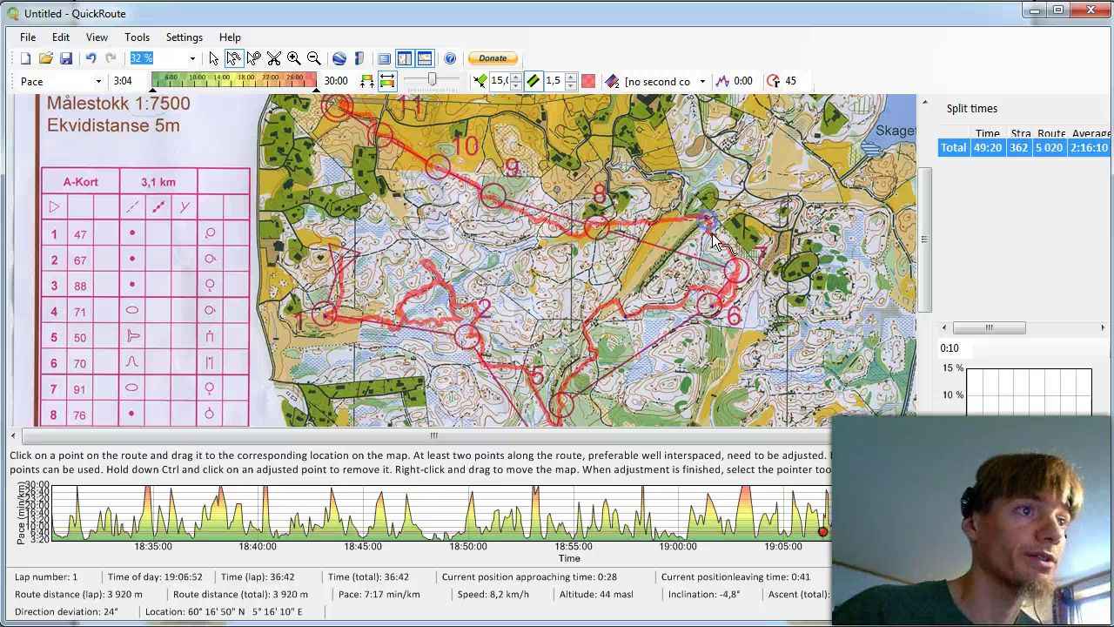
left_click_drag(932, 236, 925, 235)
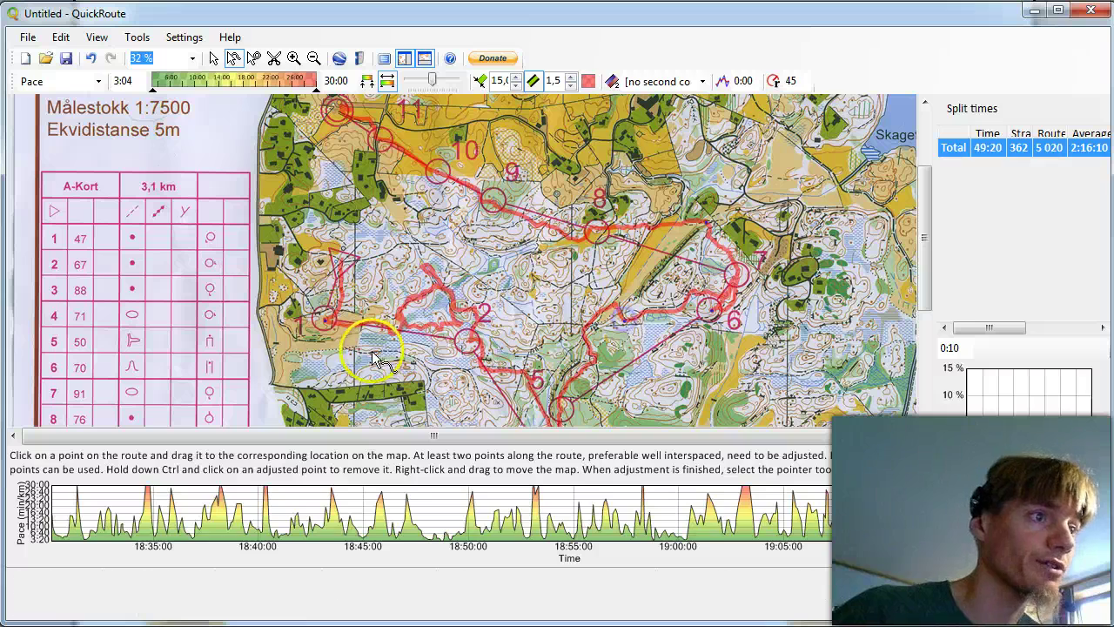
Zoom in to 42% around controls 1 and 2, thicken the route line and reselect Adjust route.
left_click(294, 58)
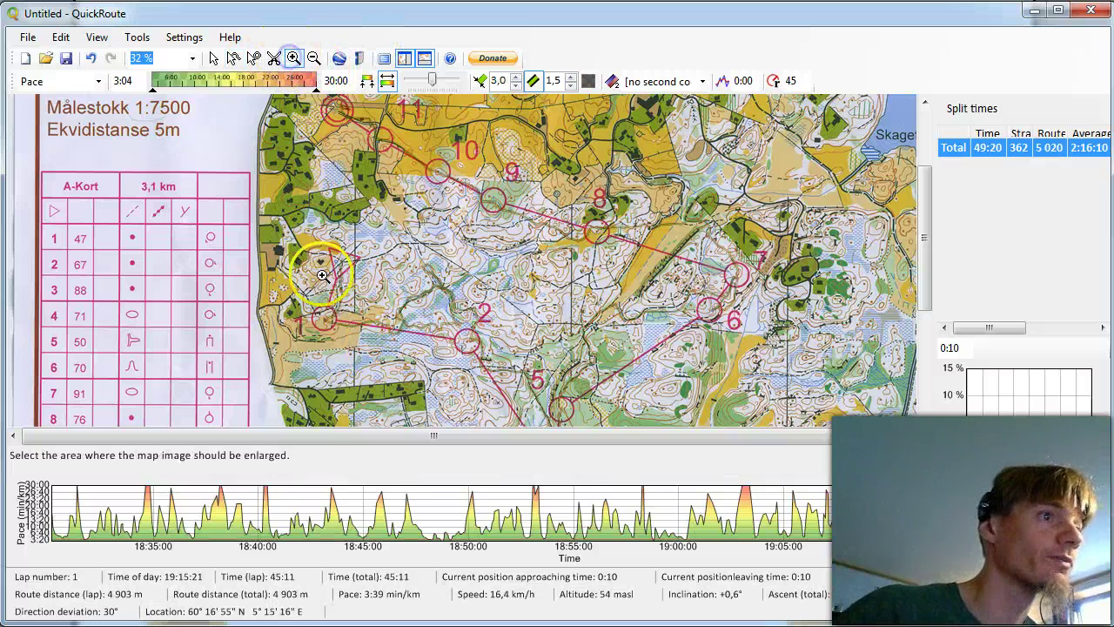
left_click(338, 276)
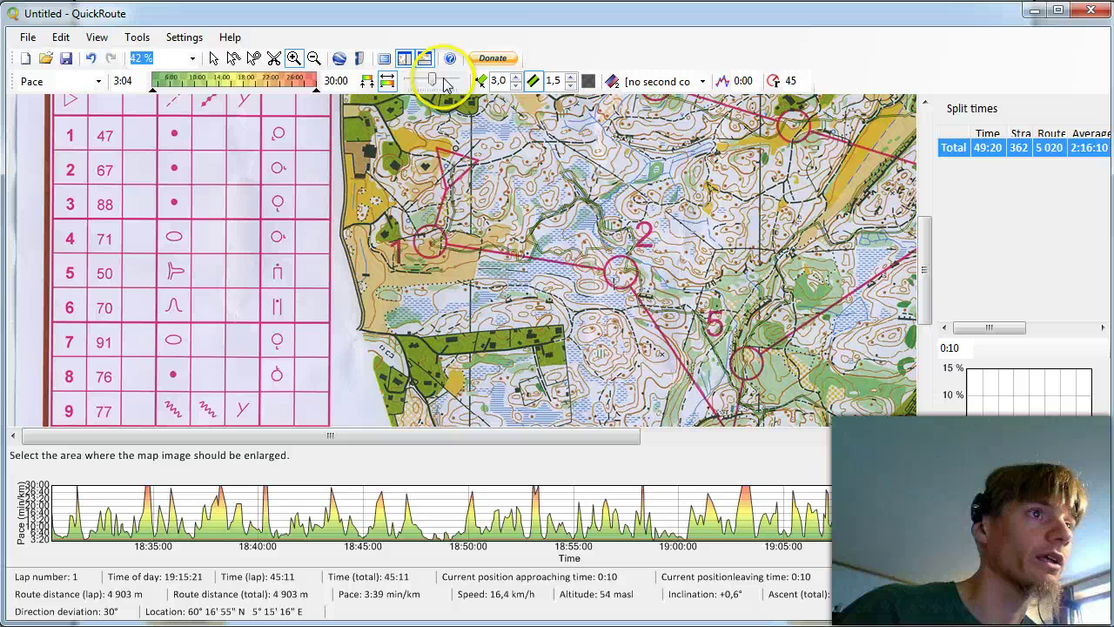
left_click(517, 78)
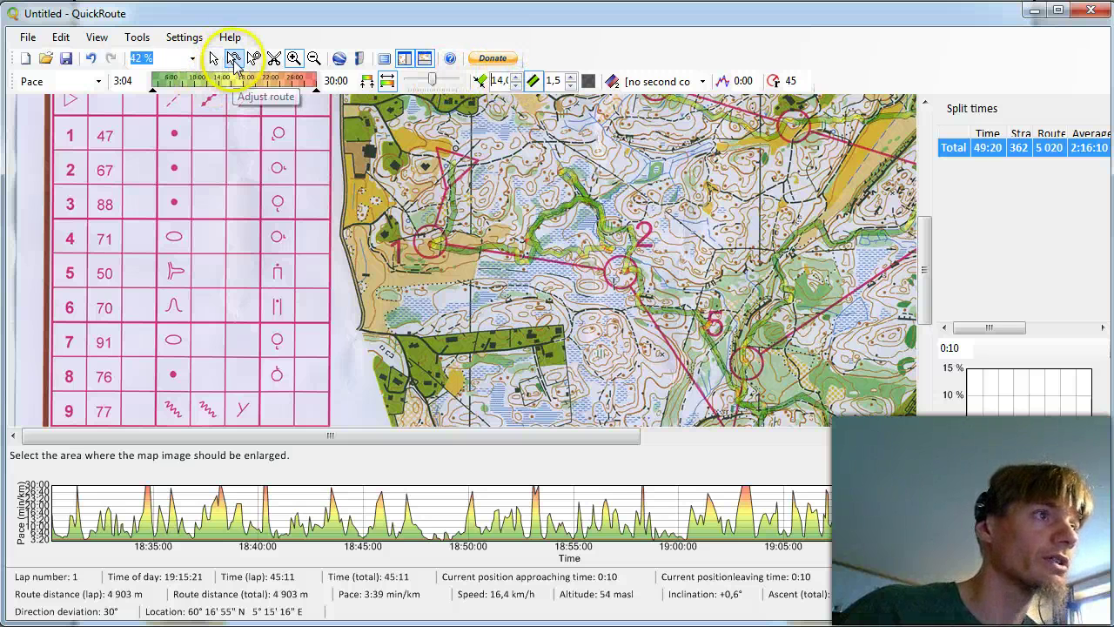
left_click(233, 58)
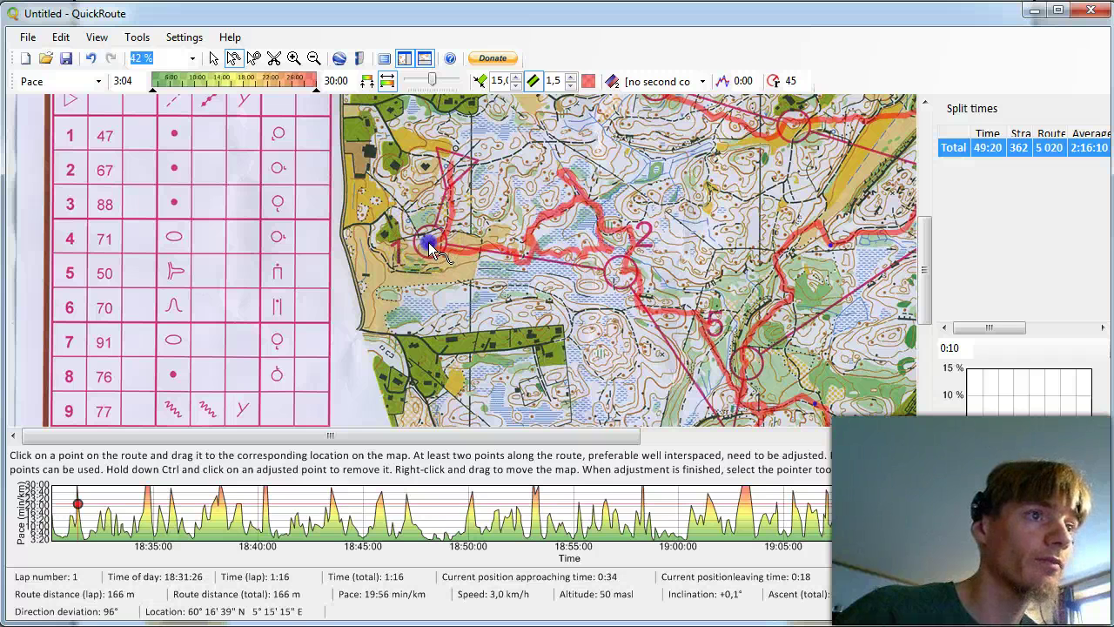
left_click_drag(624, 435, 746, 436)
left_click_drag(923, 292, 935, 219)
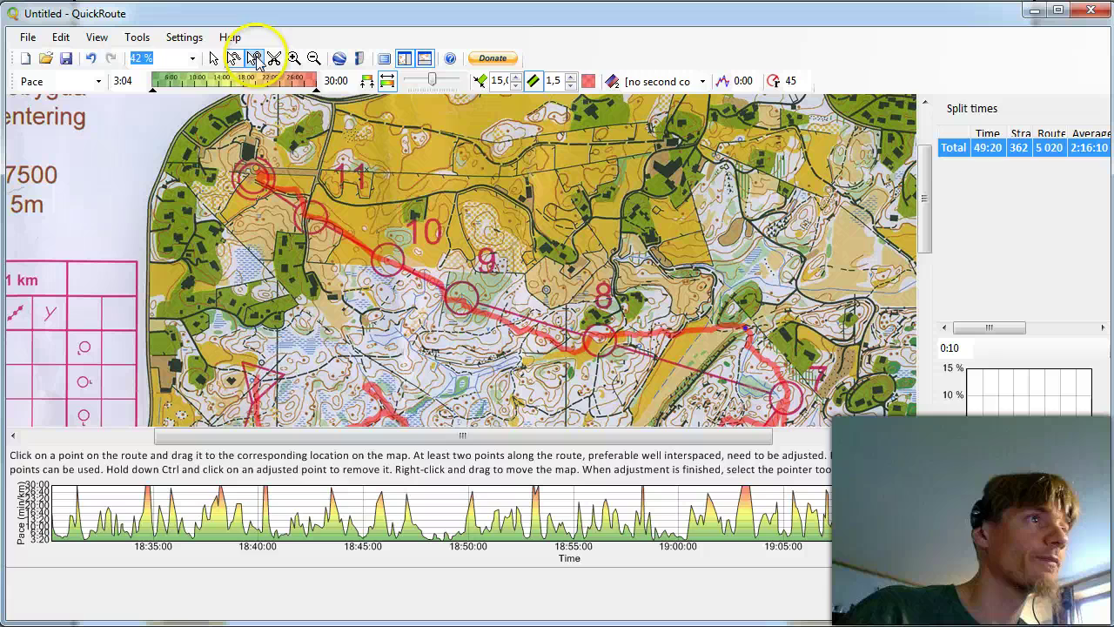
With the Add split time tool, place splits at controls 1 through 5.
left_click(254, 59)
left_click_drag(922, 199, 928, 249)
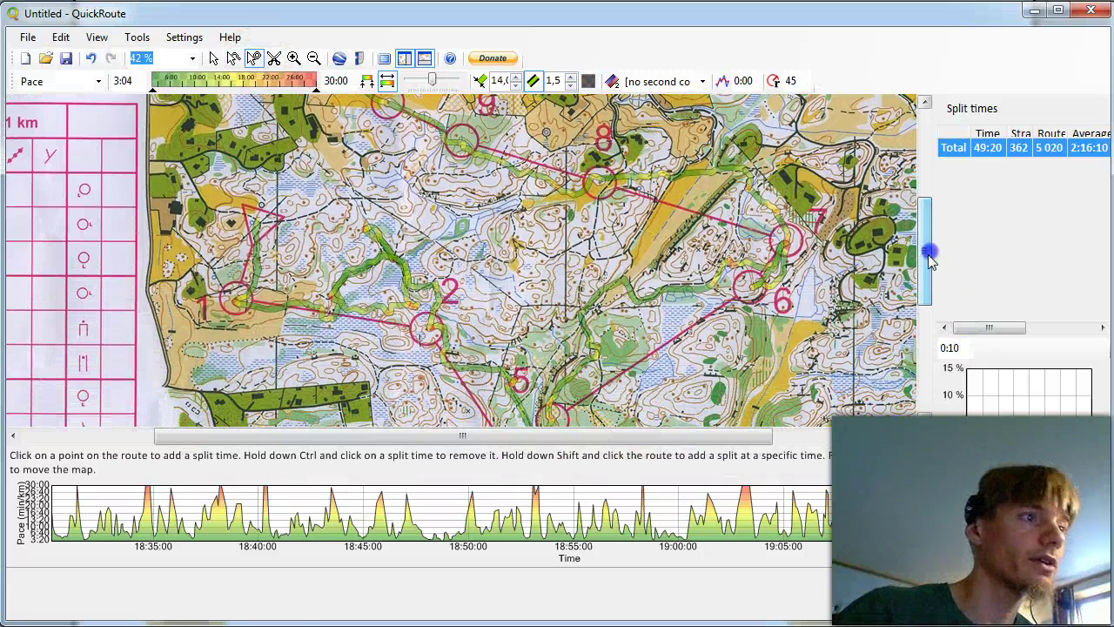
left_click(233, 303)
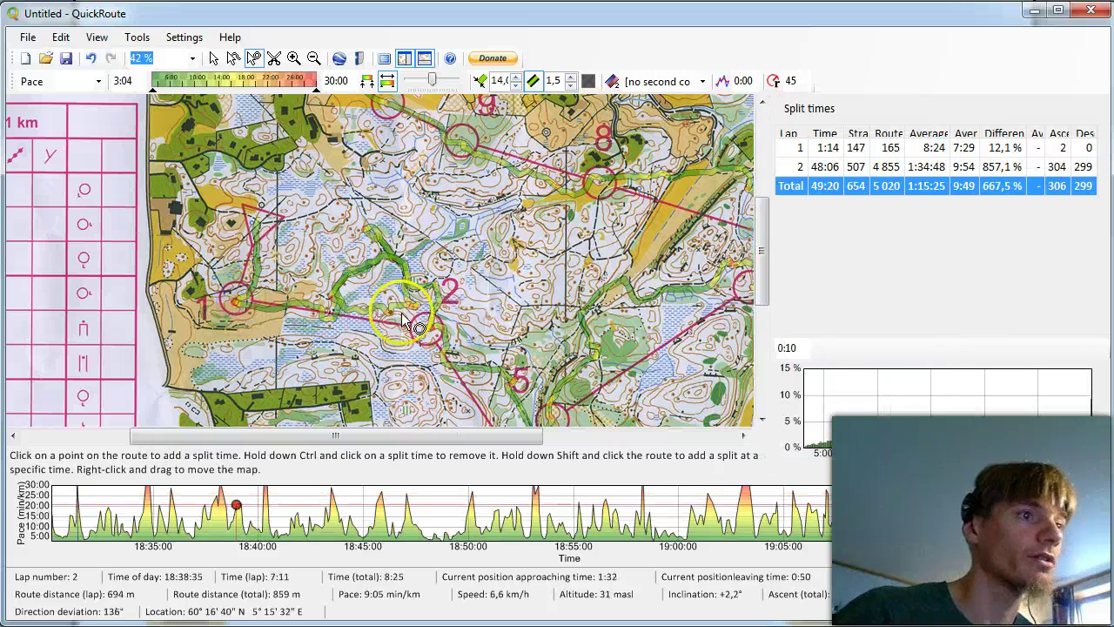
left_click(430, 338)
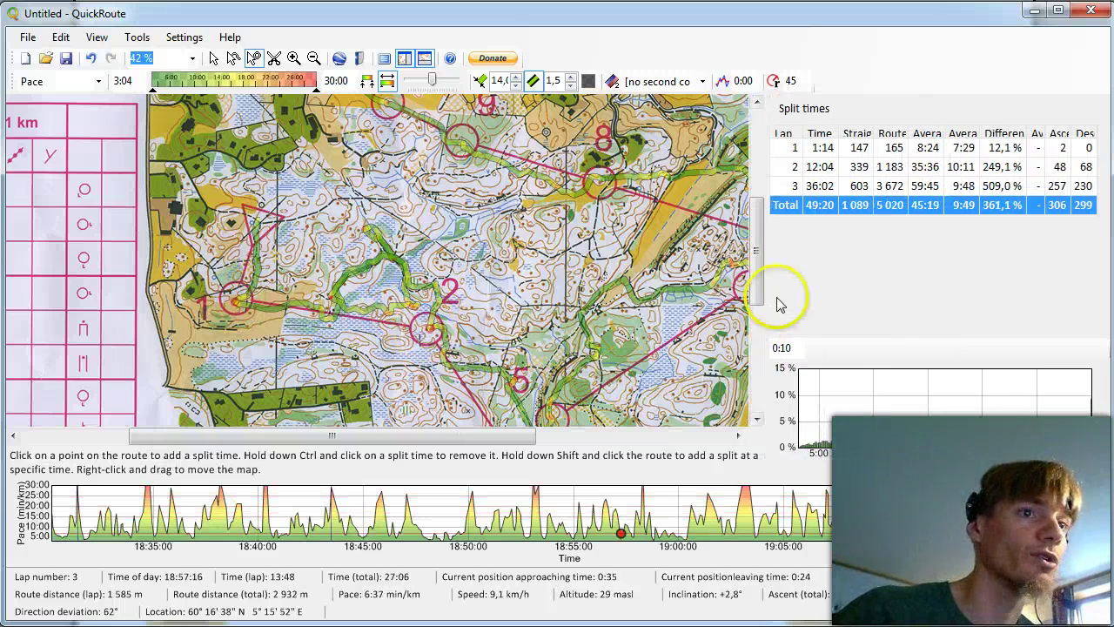
left_click_drag(762, 274, 760, 361)
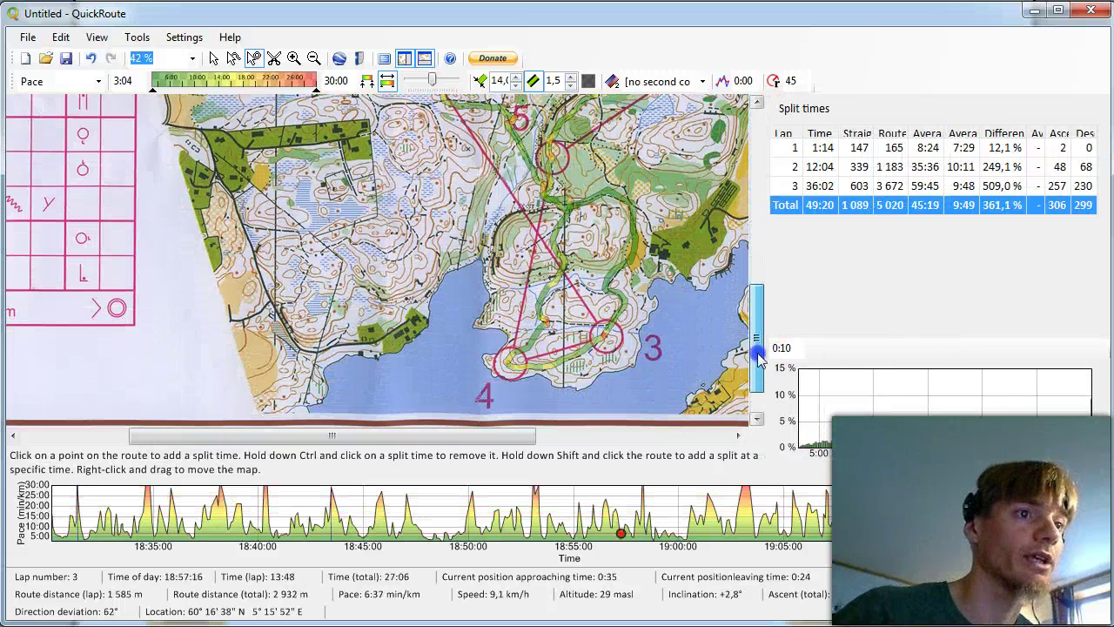
left_click(606, 341)
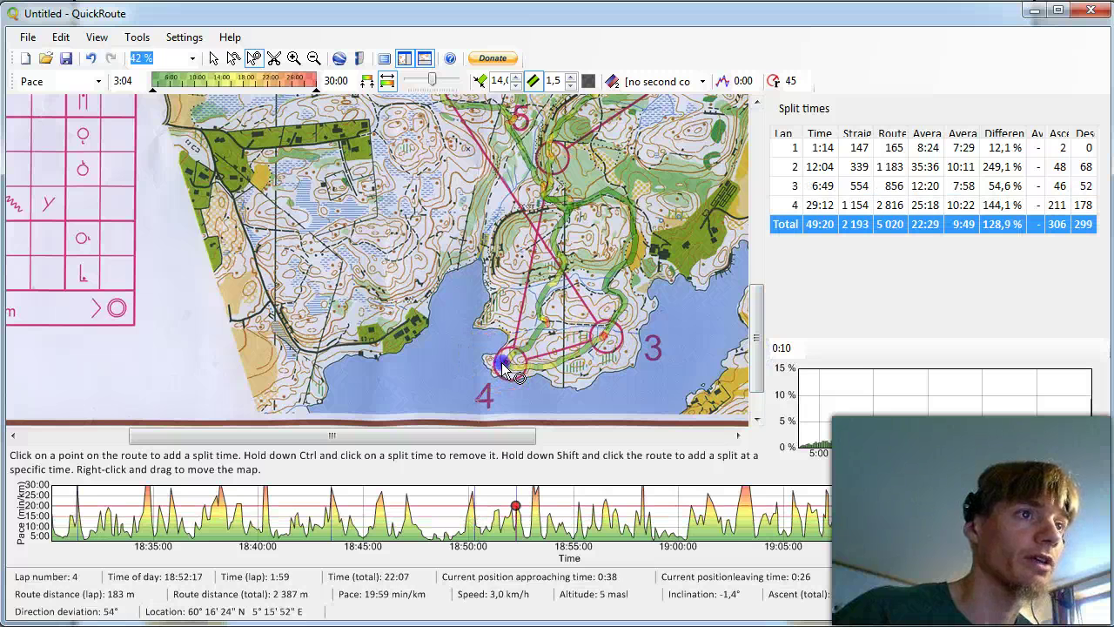
left_click(505, 366)
left_click(542, 187)
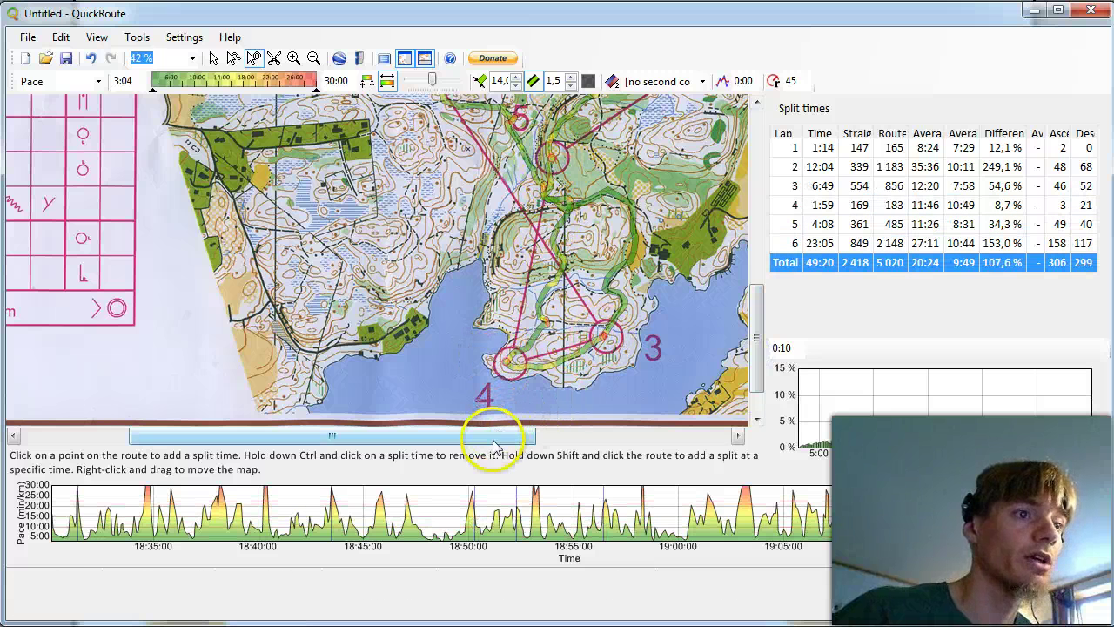
Place splits at controls 6 through 11 on the route.
left_click_drag(493, 446, 633, 443)
left_click_drag(763, 310, 760, 237)
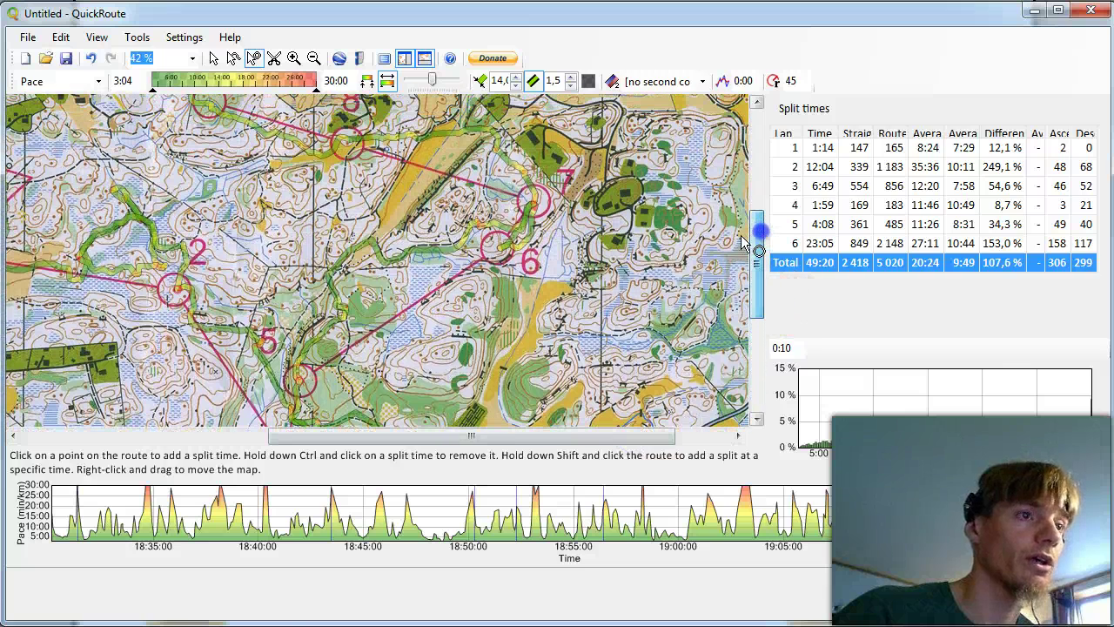
left_click(501, 255)
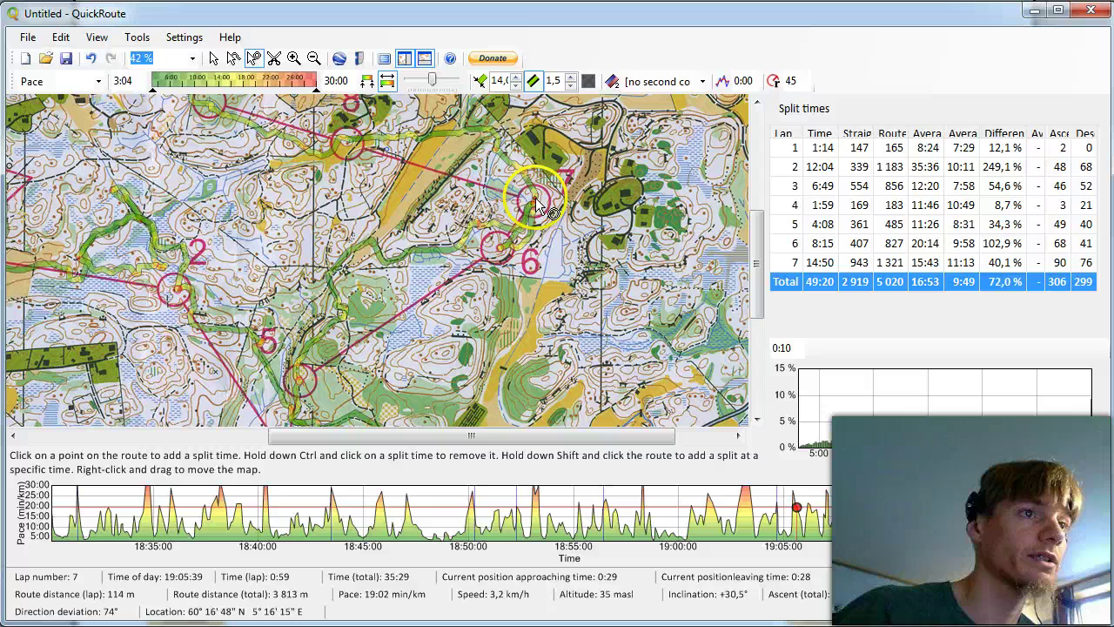
left_click(535, 203)
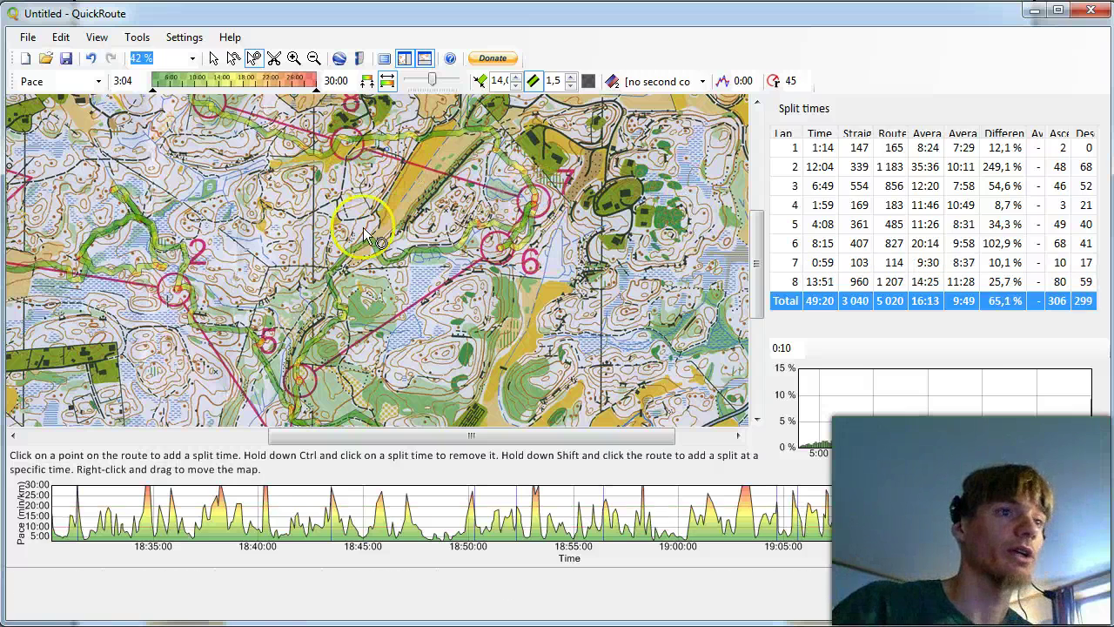
left_click(348, 137)
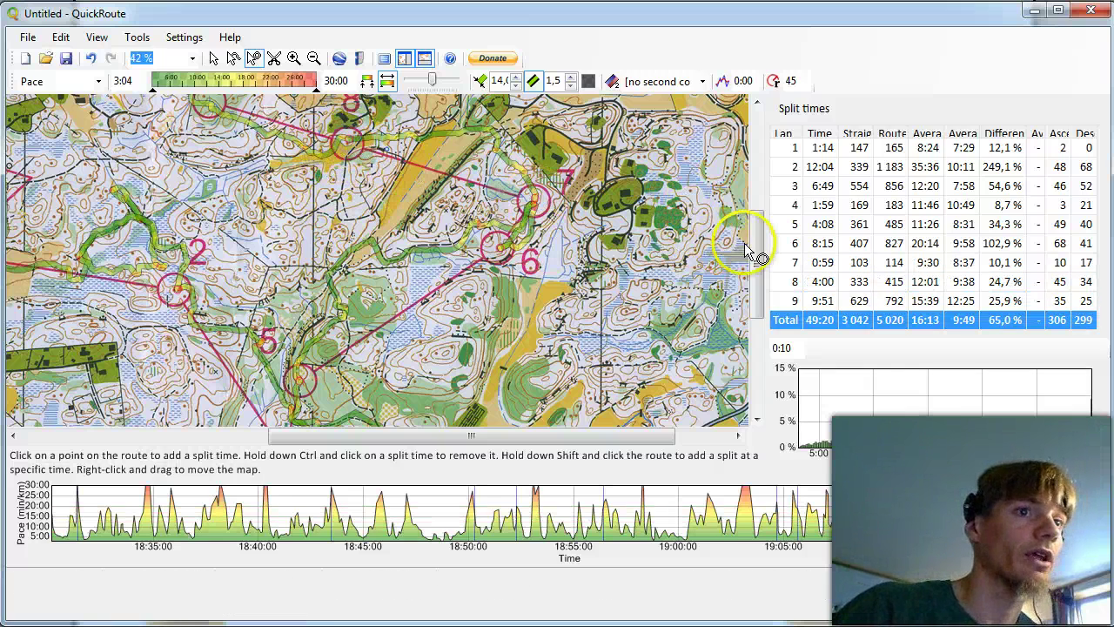
left_click_drag(757, 253, 758, 216)
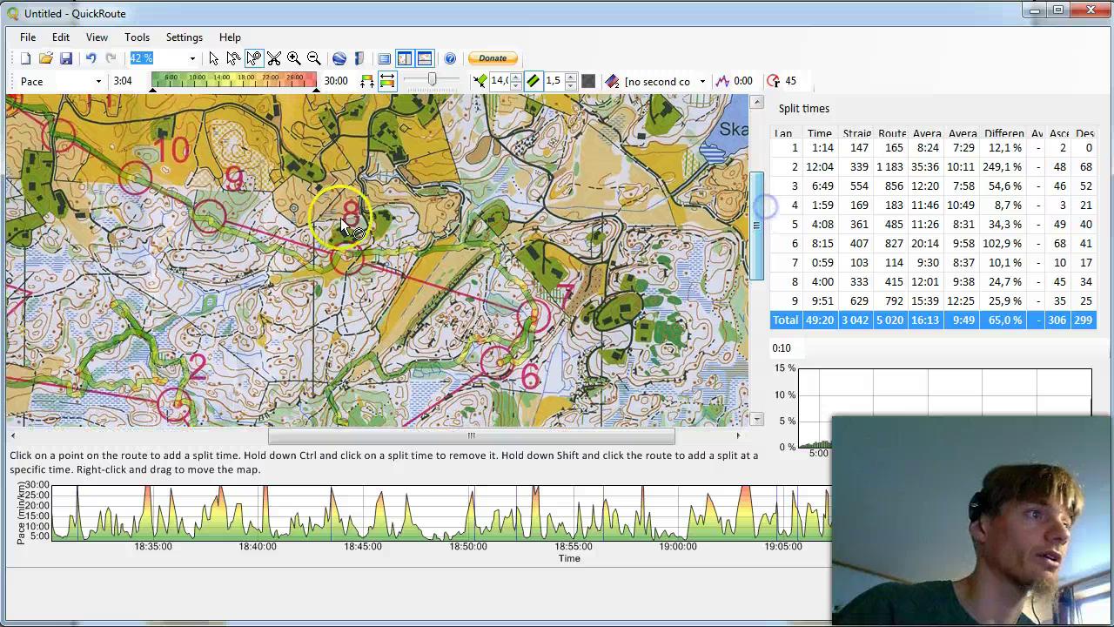
left_click(213, 222)
left_click(122, 172)
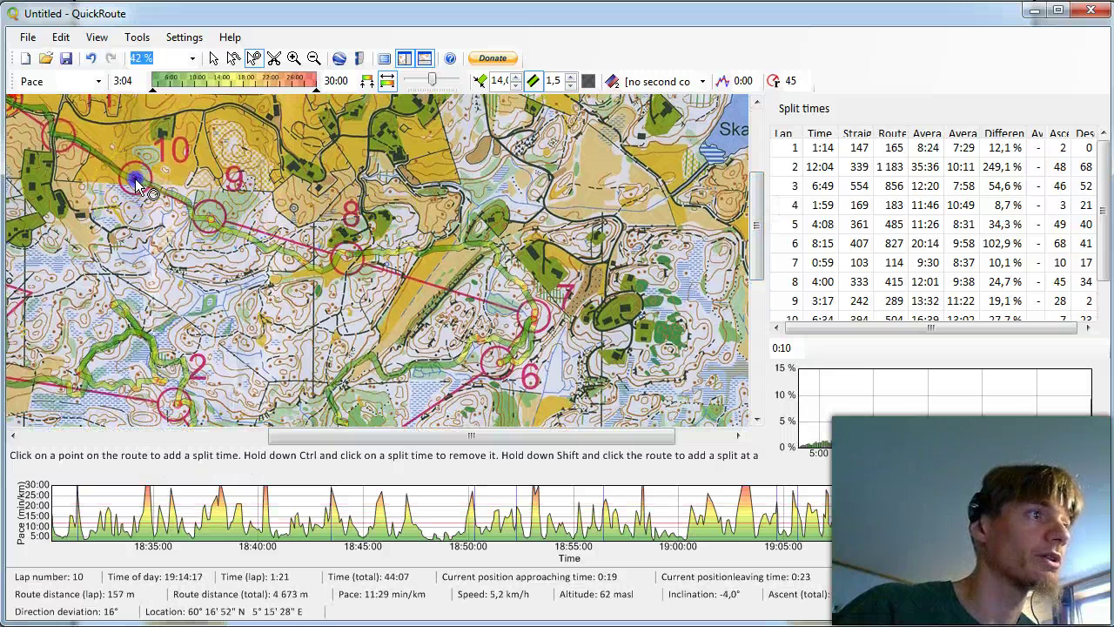
left_click(136, 180)
left_click(54, 133)
left_click_drag(309, 442, 224, 436)
left_click_drag(763, 254, 707, 250)
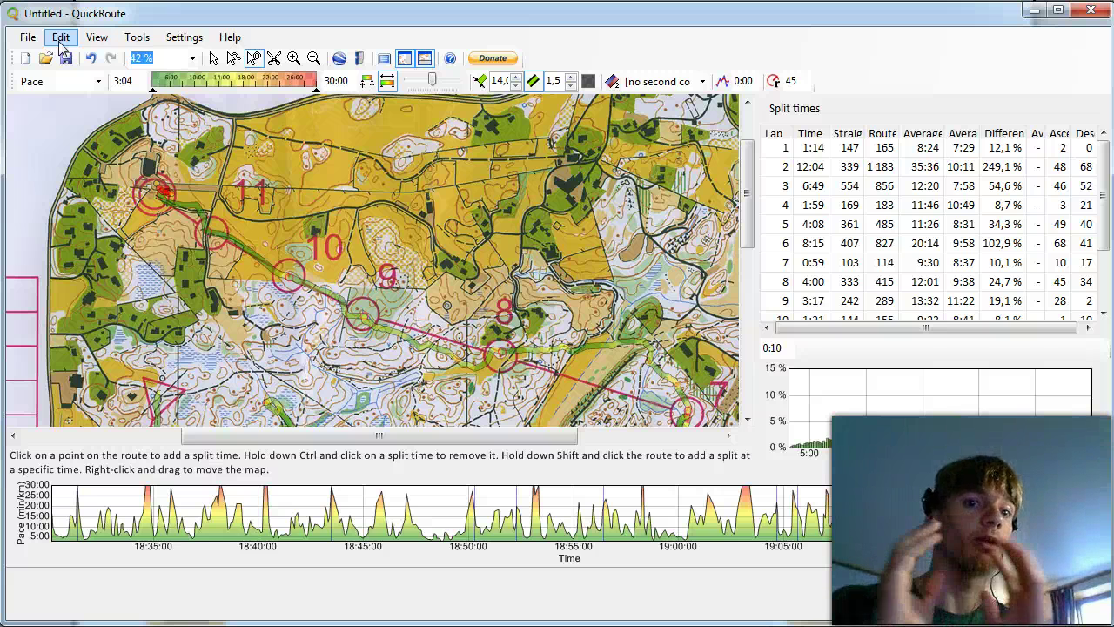
Fade the GPS route line to full transparency on the map.
left_click(135, 39)
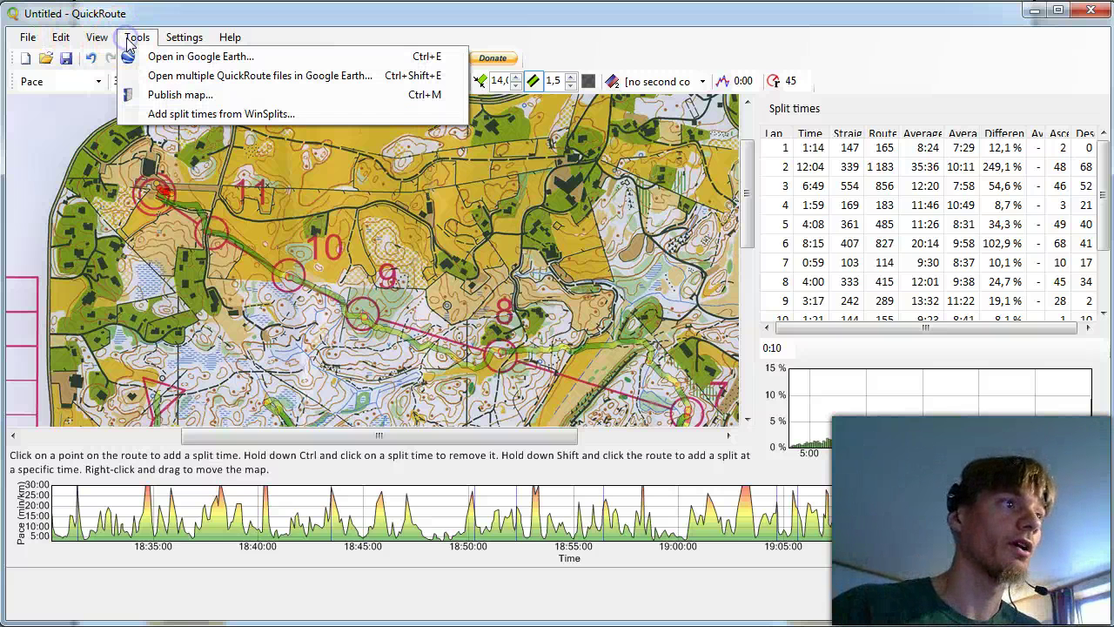
mouse_move(28, 37)
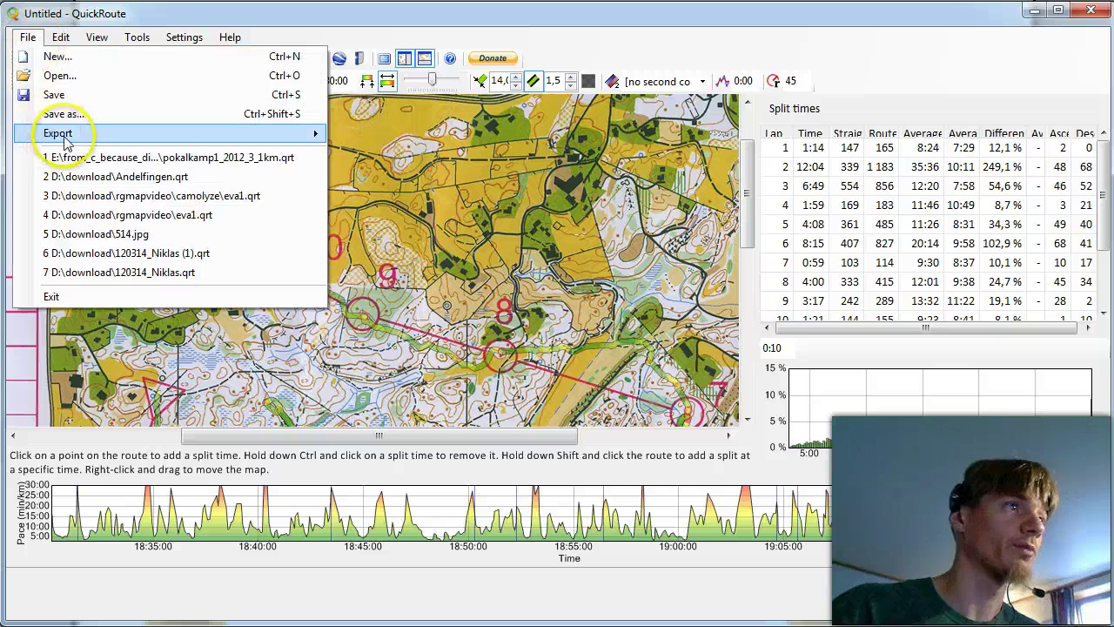
mouse_move(79, 133)
left_click(370, 135)
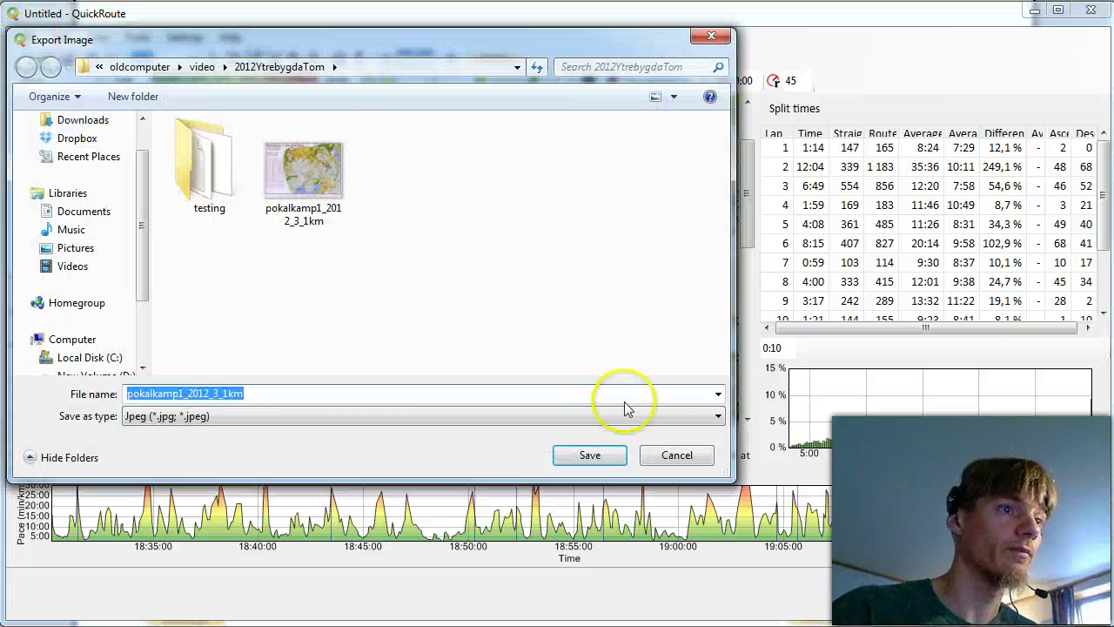
left_click(676, 456)
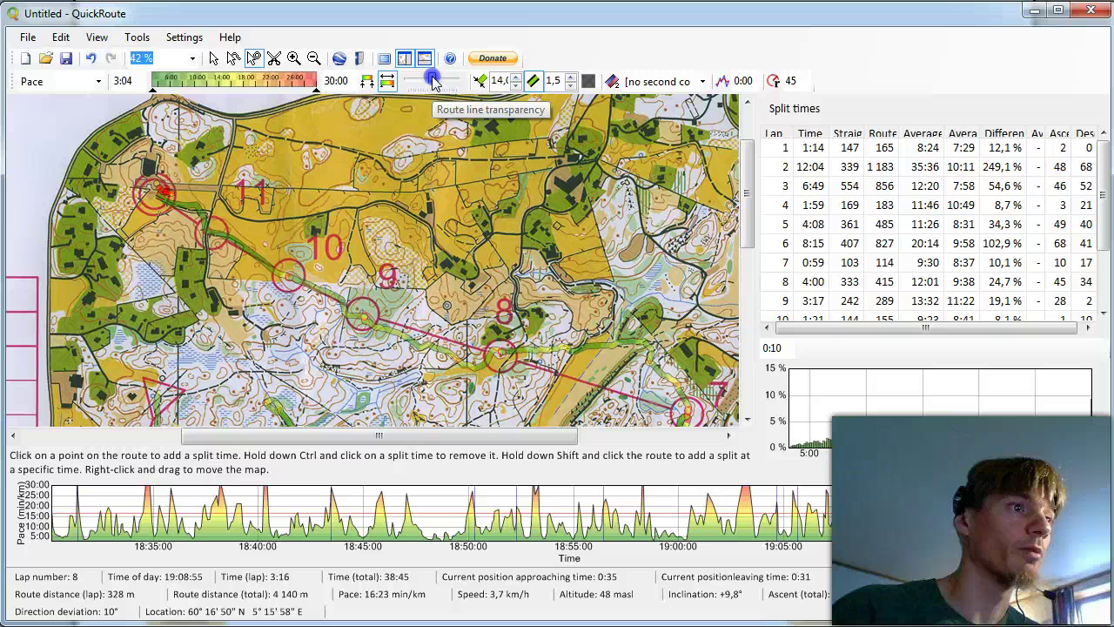
left_click_drag(401, 81, 409, 81)
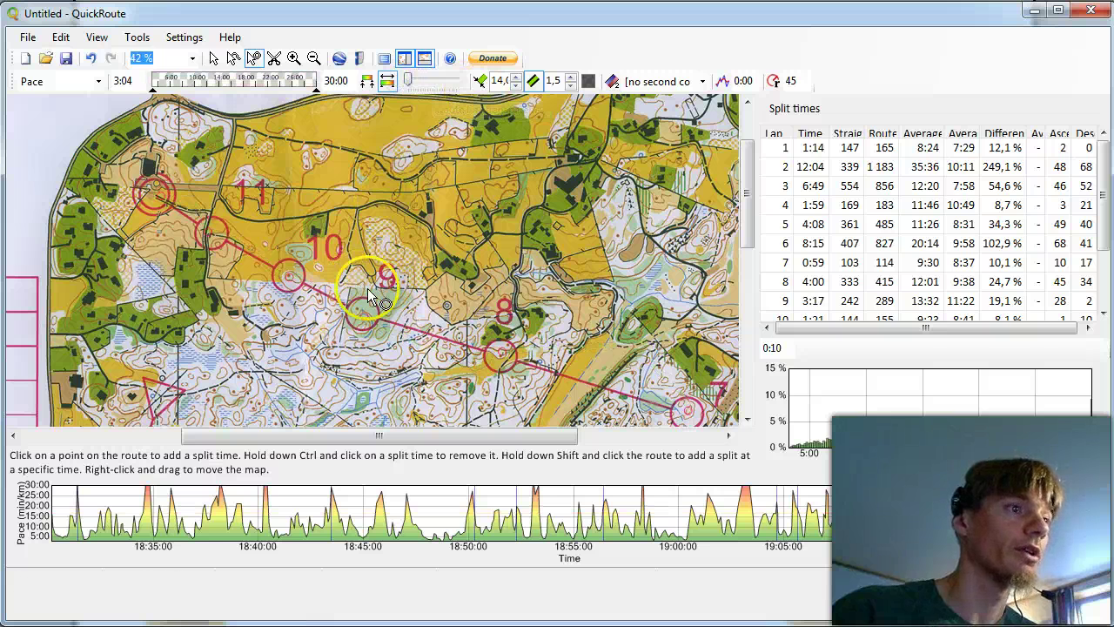
Export the map as the JPEG image pokalkamp1_2012_3_1km_withroute.
left_click(31, 40)
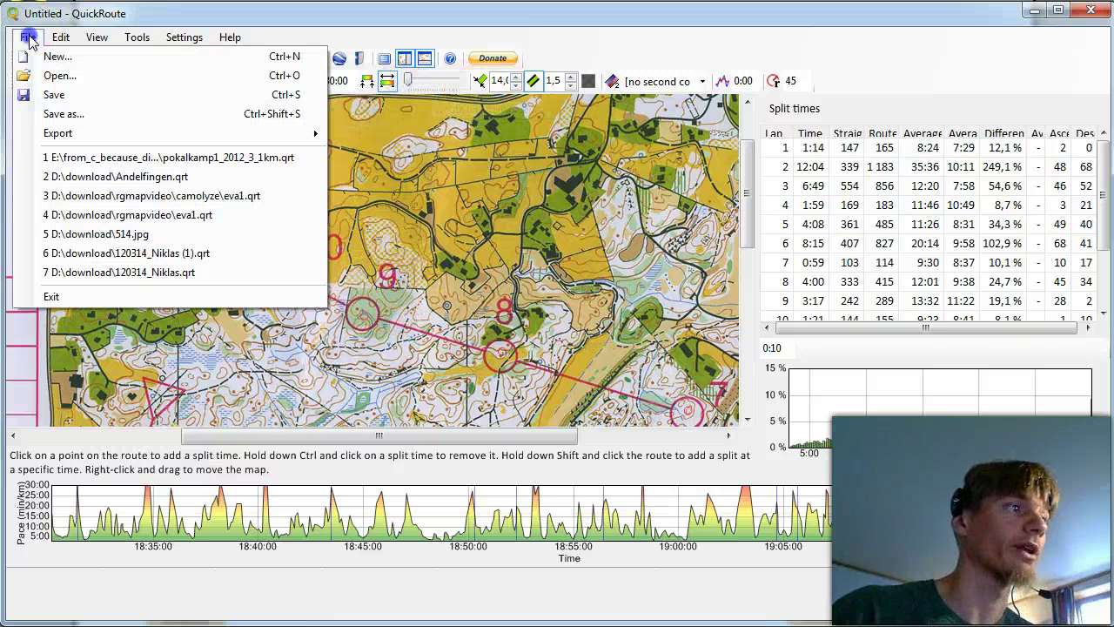
mouse_move(62, 134)
left_click(393, 137)
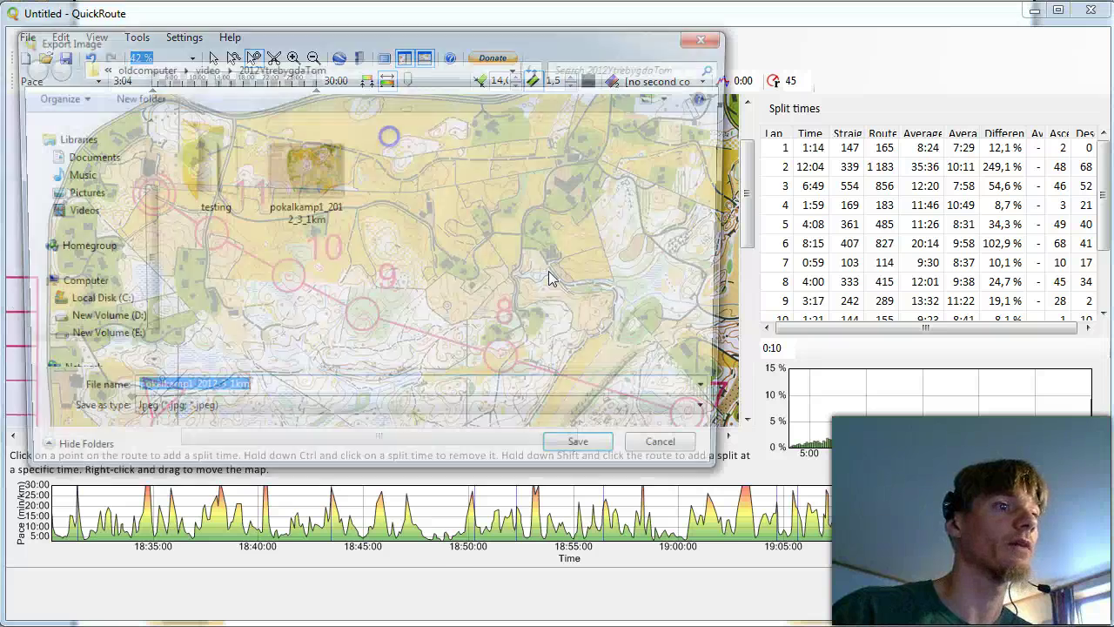
left_click(307, 394)
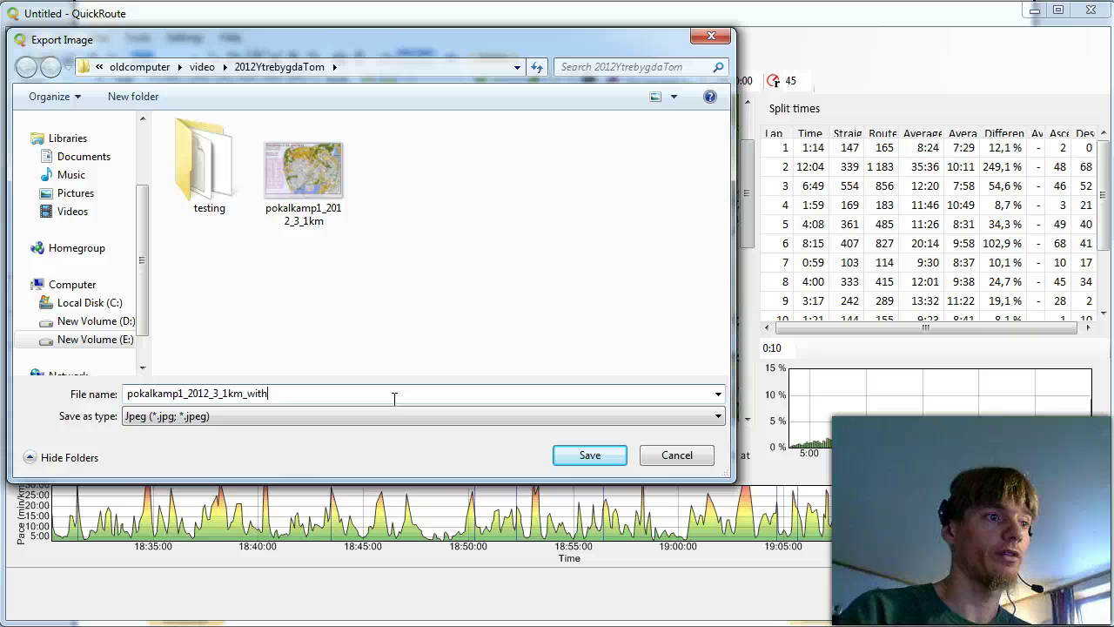
left_click(584, 454)
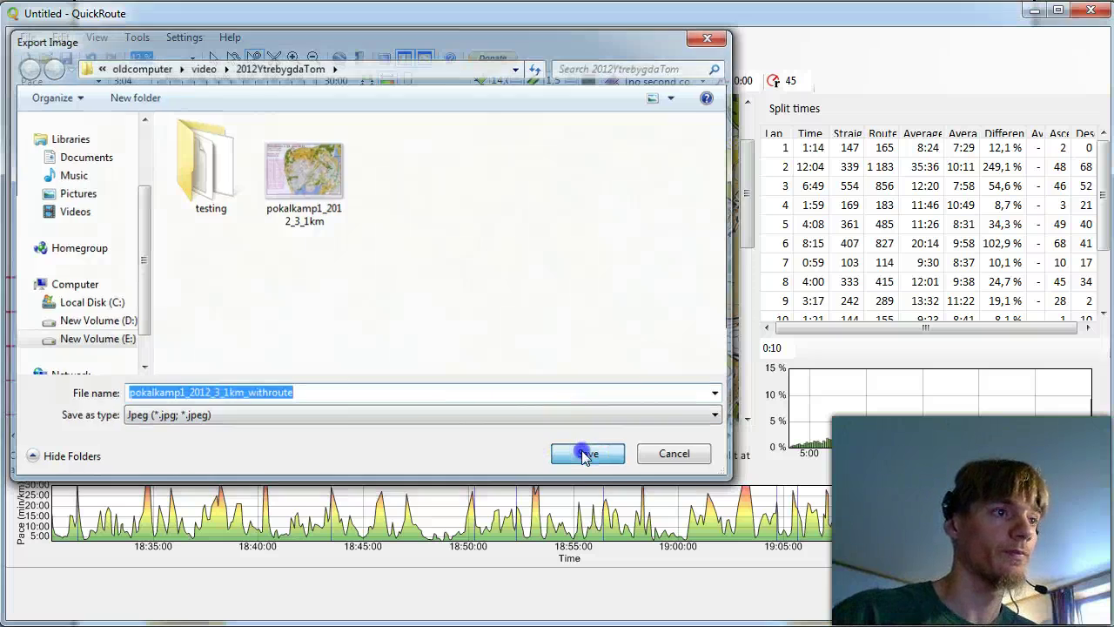
left_click(535, 355)
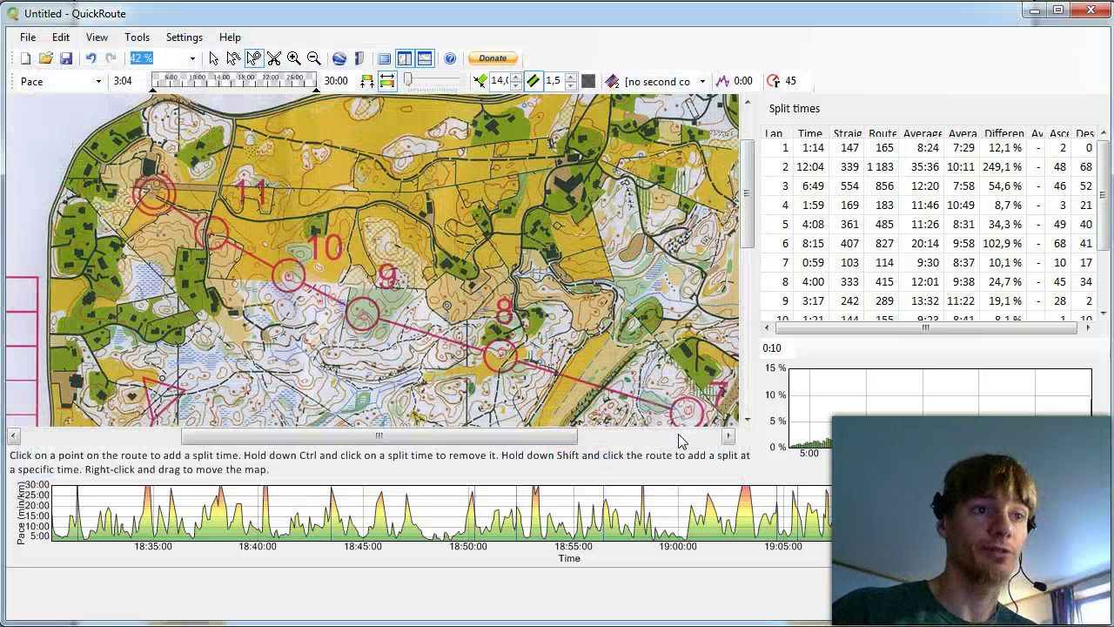
Export route data at a 2-second interval, including Location, as pokalkamp1_2012_3_1km.xml.
left_click(28, 36)
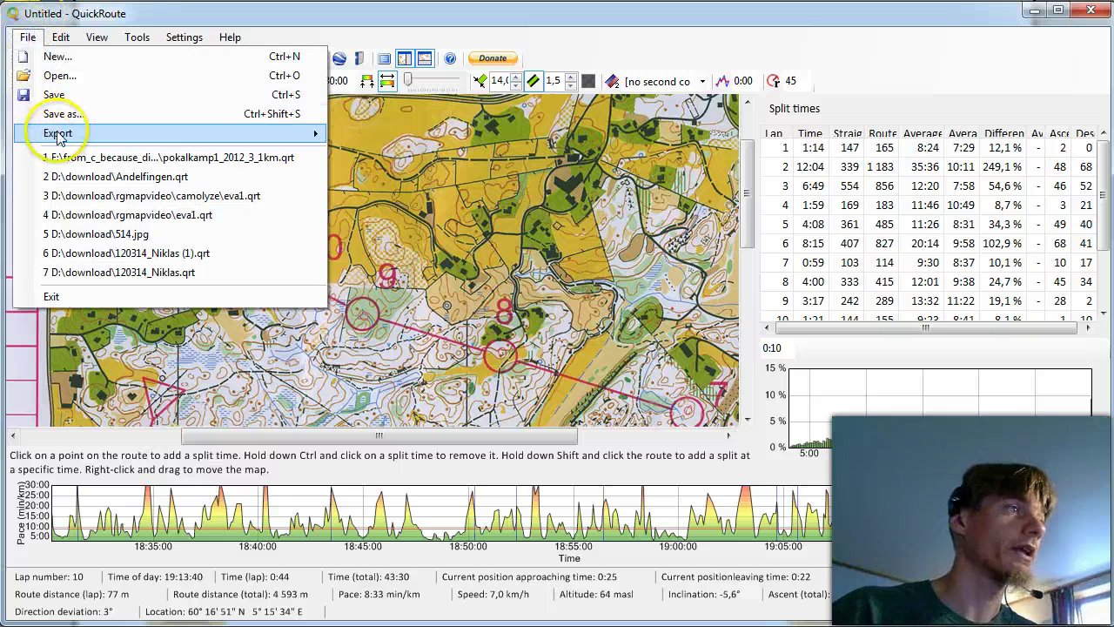
mouse_move(87, 139)
left_click(387, 191)
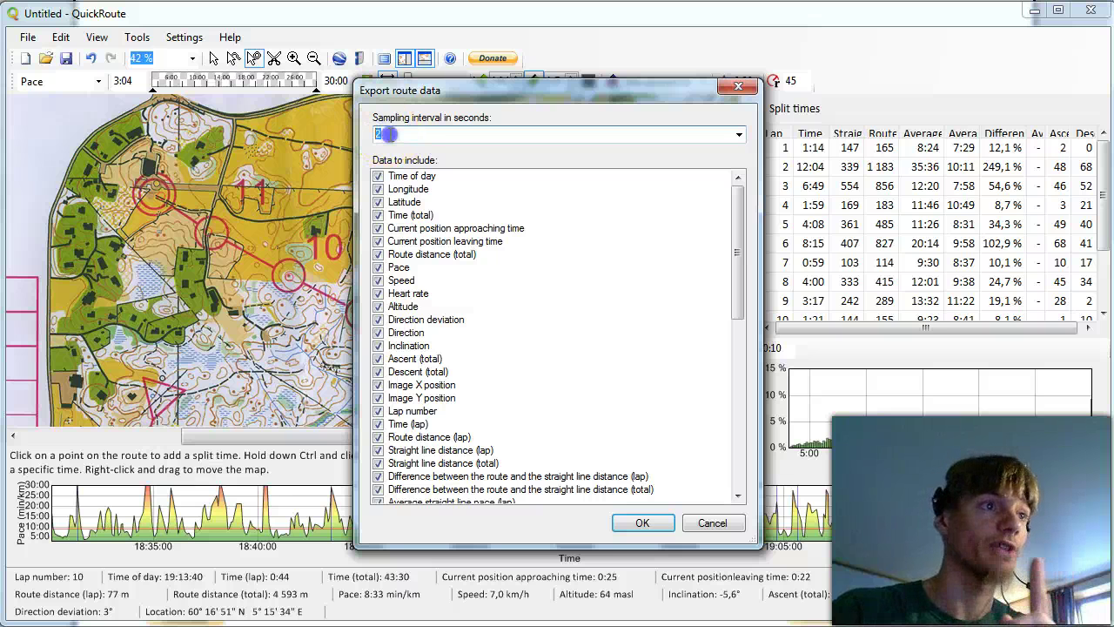
left_click(392, 133)
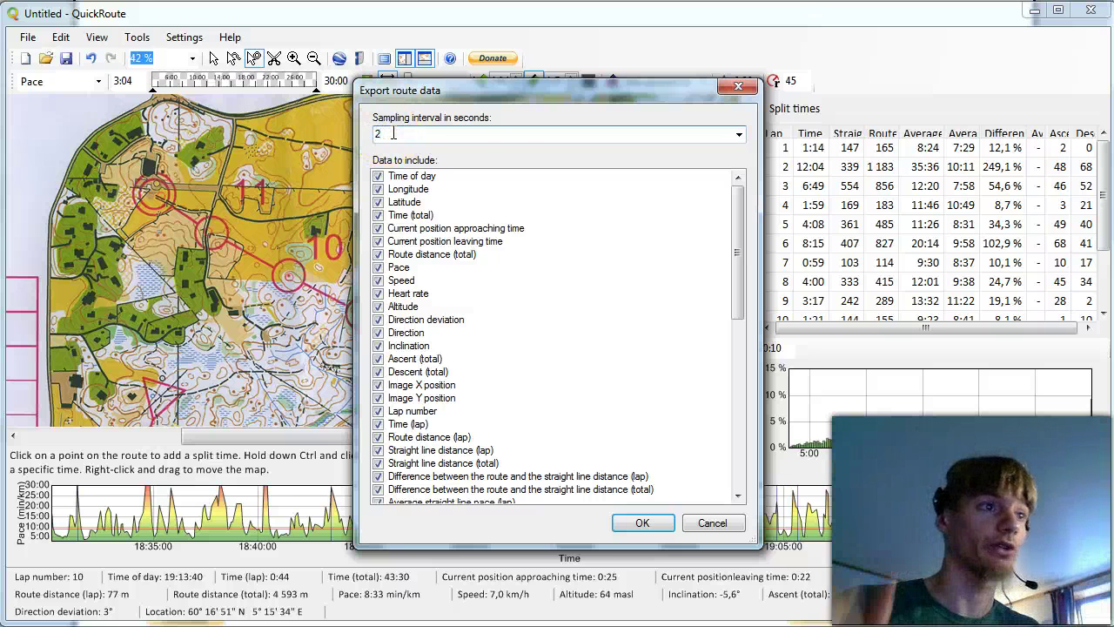
left_click_drag(740, 241, 742, 433)
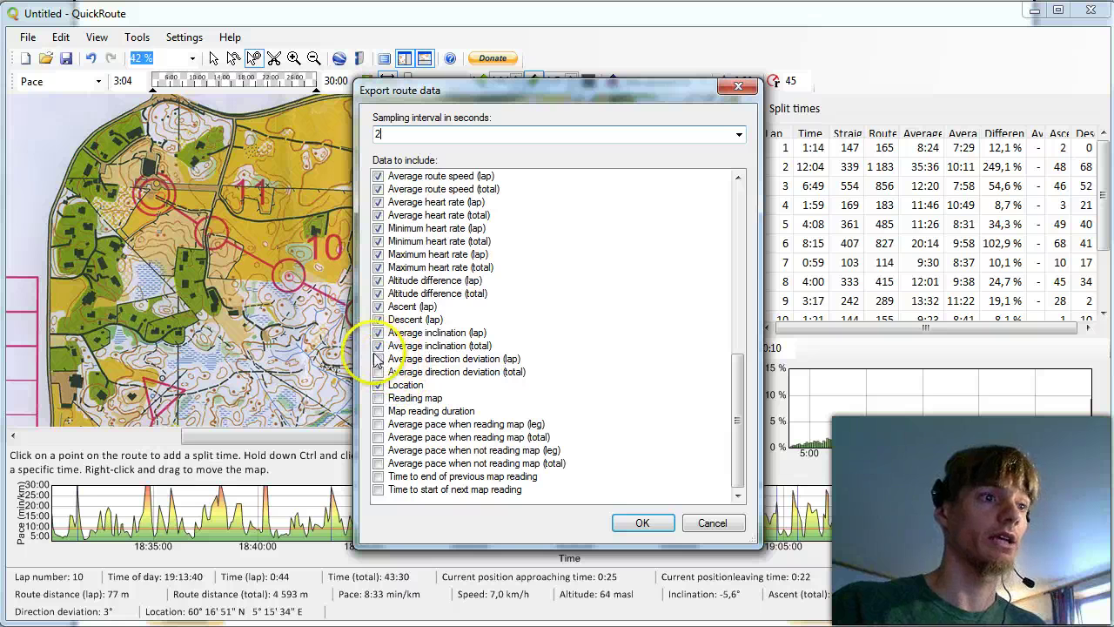
left_click(377, 385)
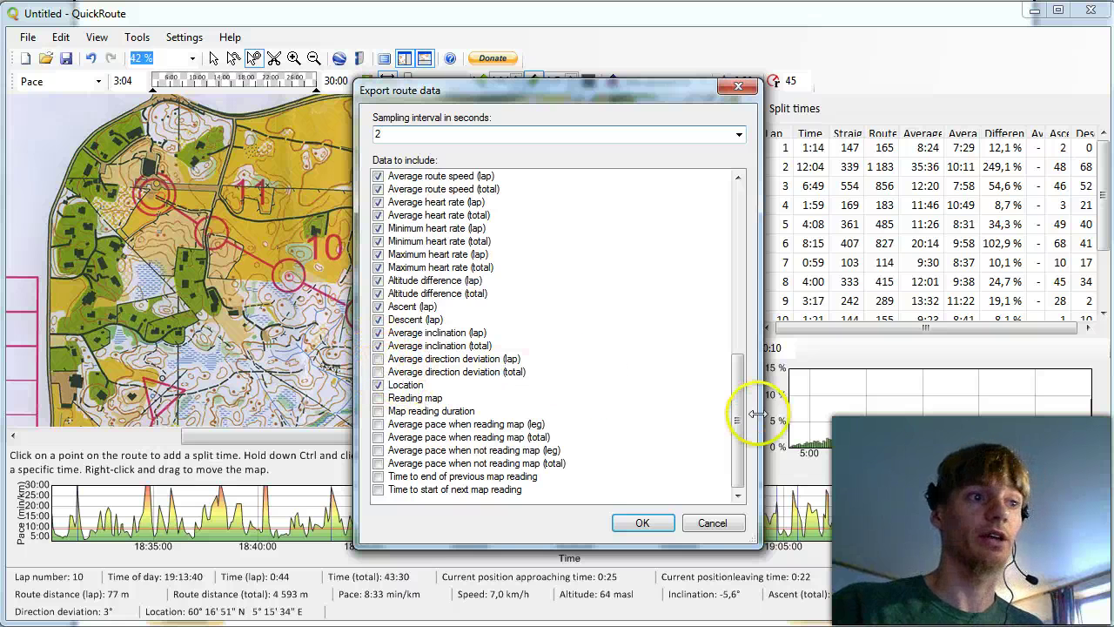
mouse_move(746, 407)
left_mouse_down()
mouse_move(746, 228)
mouse_move(746, 407)
left_mouse_up()
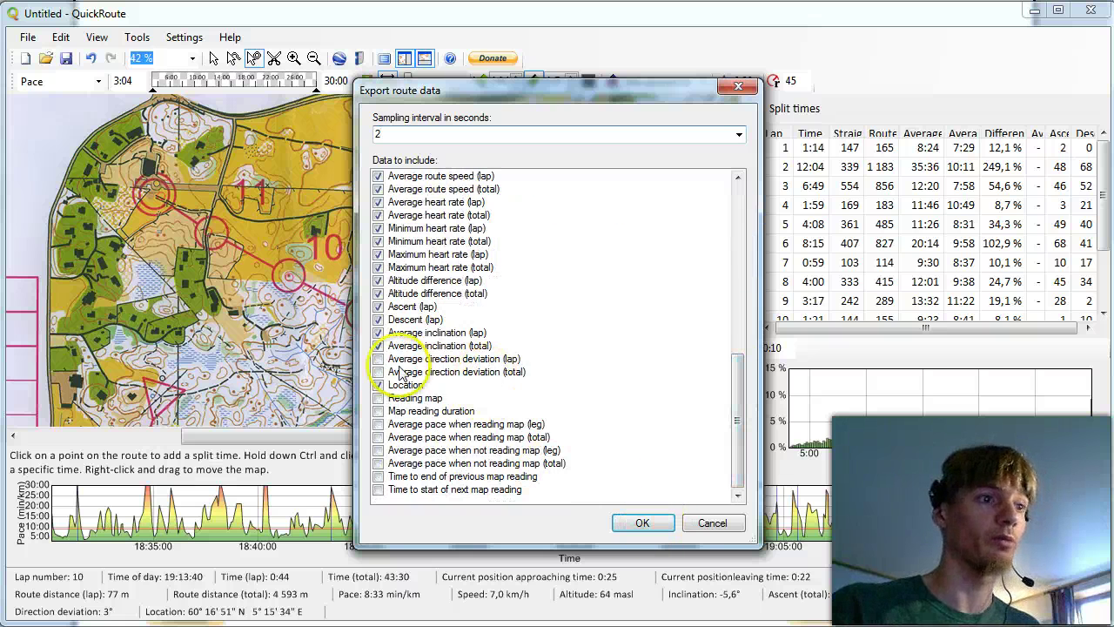
left_click(641, 524)
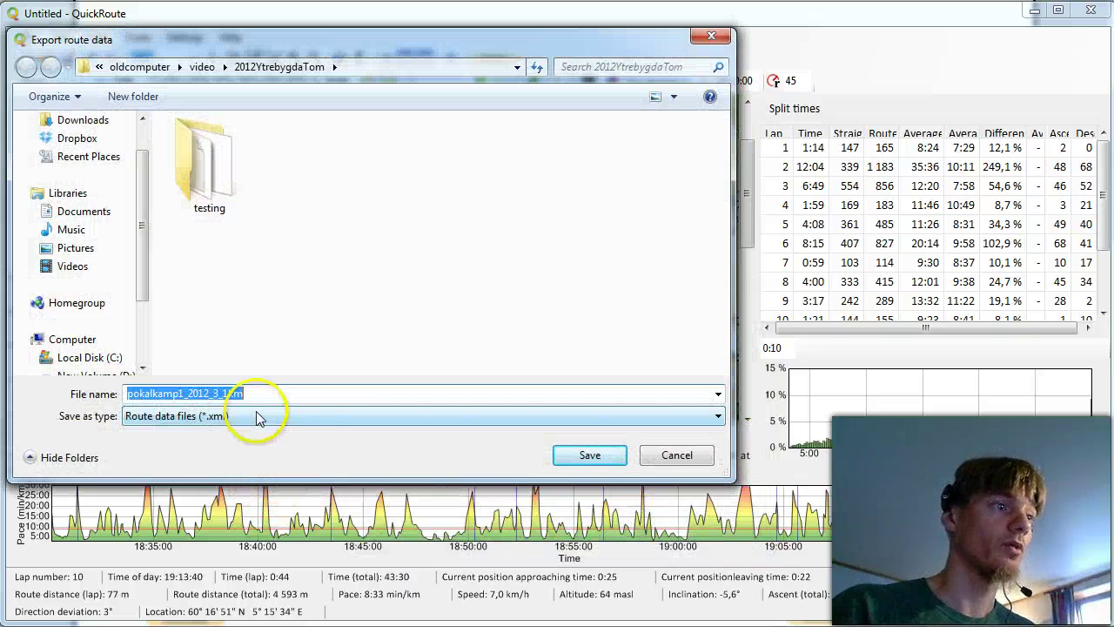
left_click(590, 456)
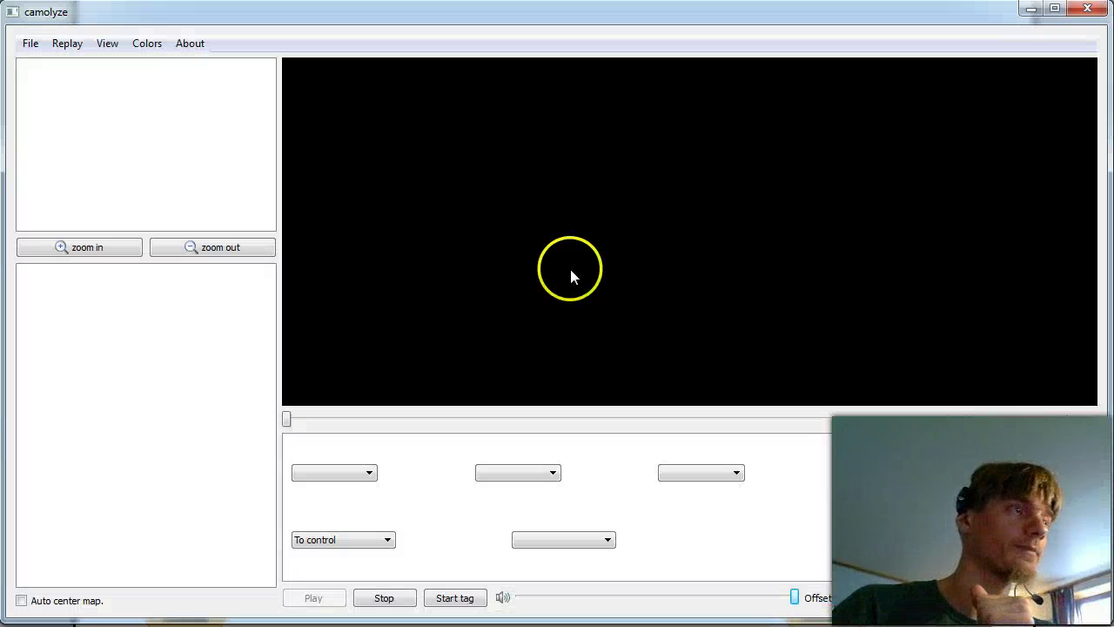
Start a new Camolyze analysis and load the GOPR0112.MP4 video.
left_click(30, 43)
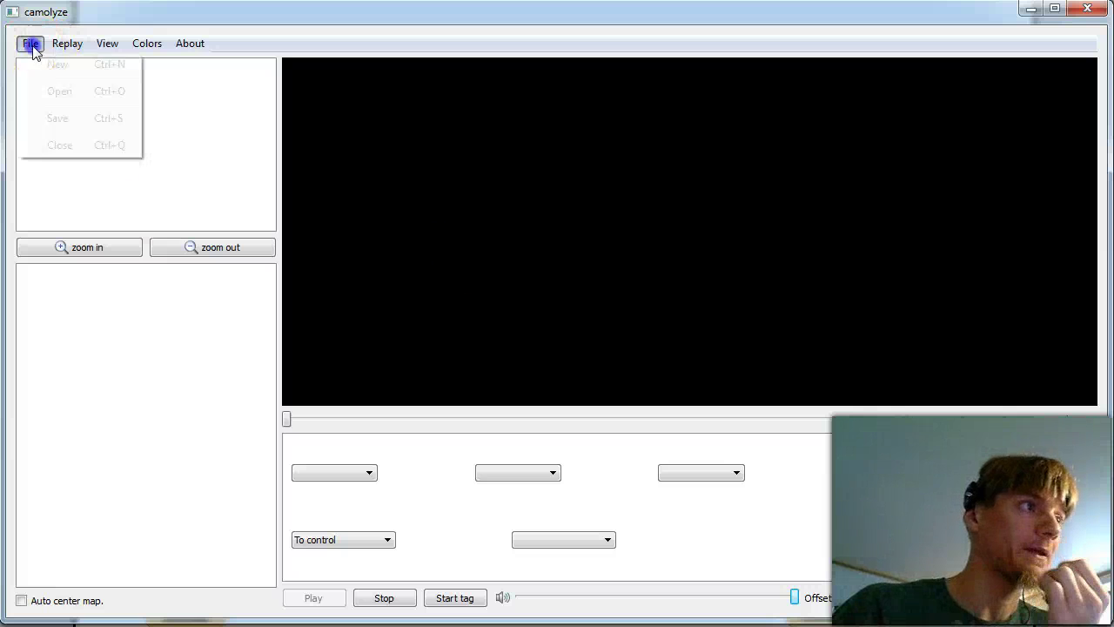
left_click(35, 65)
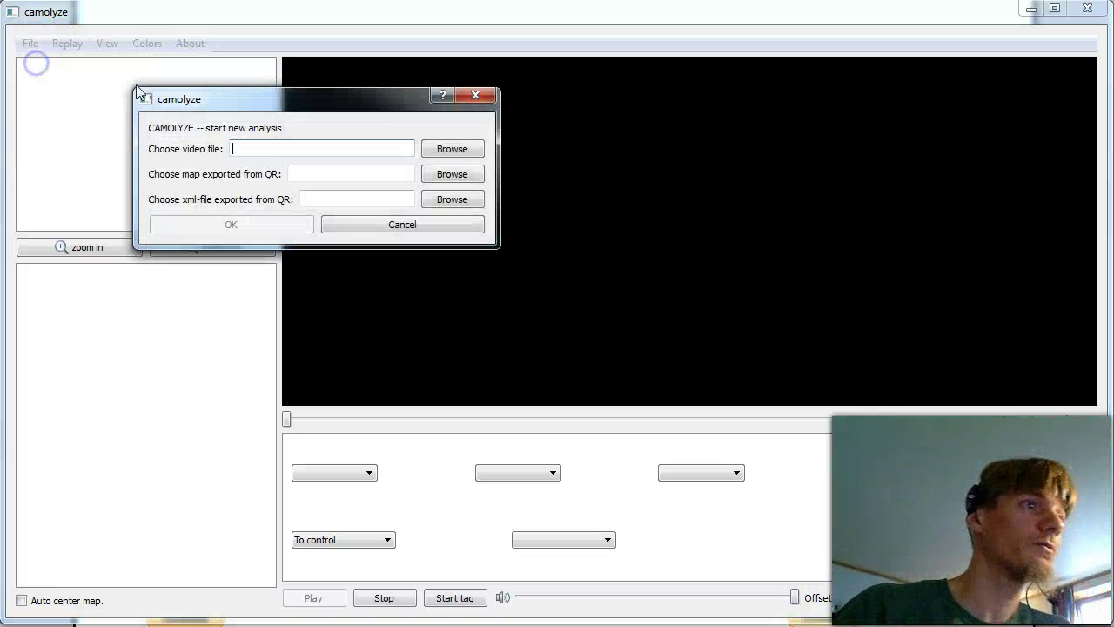
left_click(455, 148)
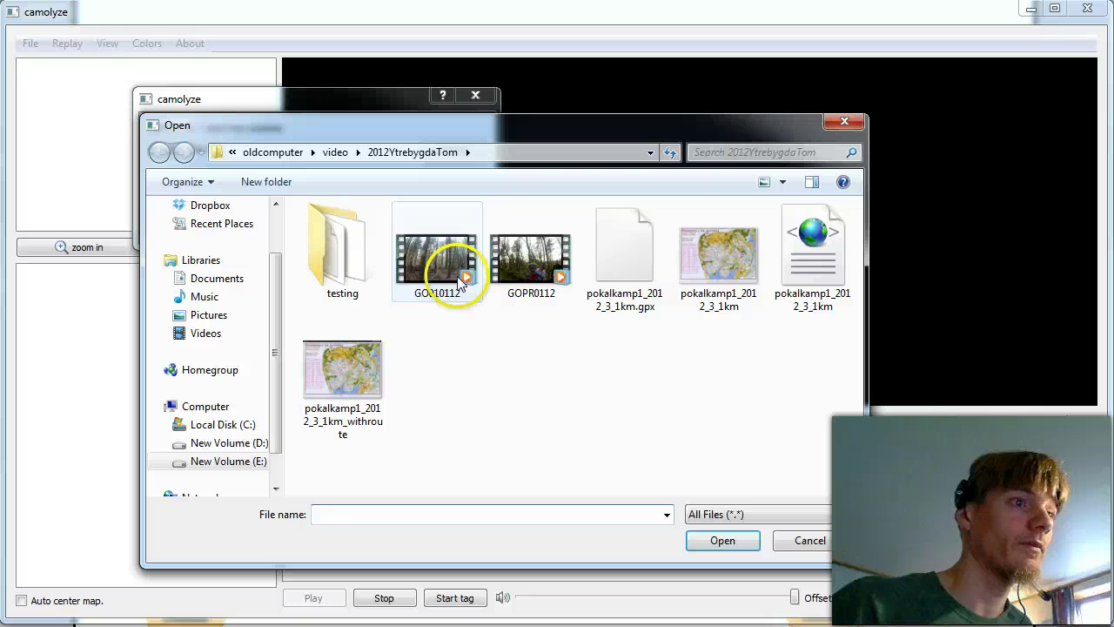
left_click(537, 271)
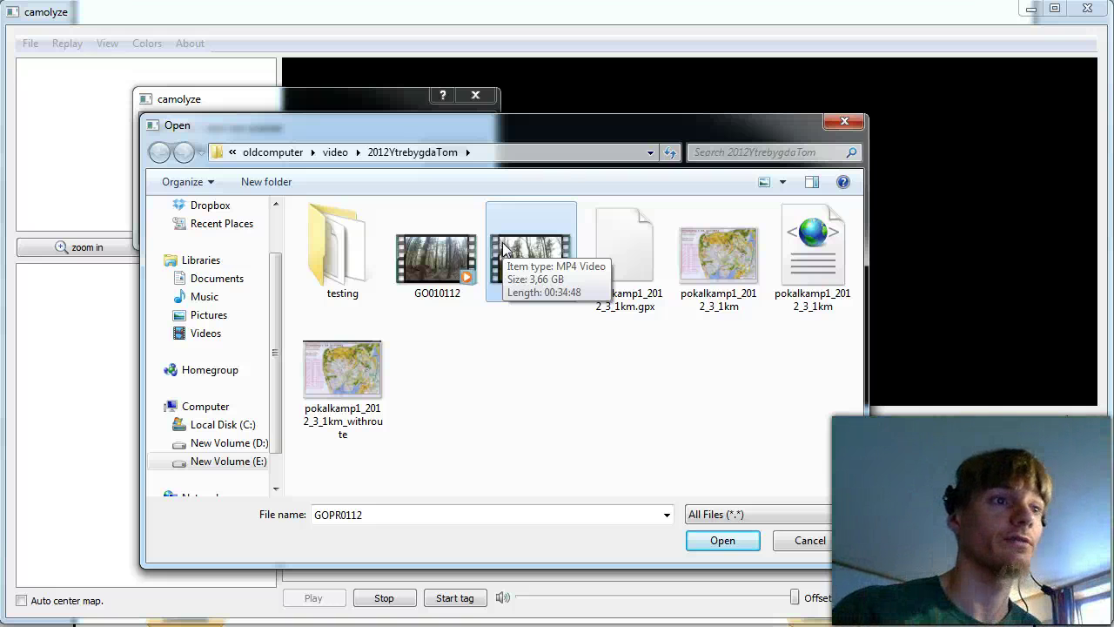
left_click(510, 270)
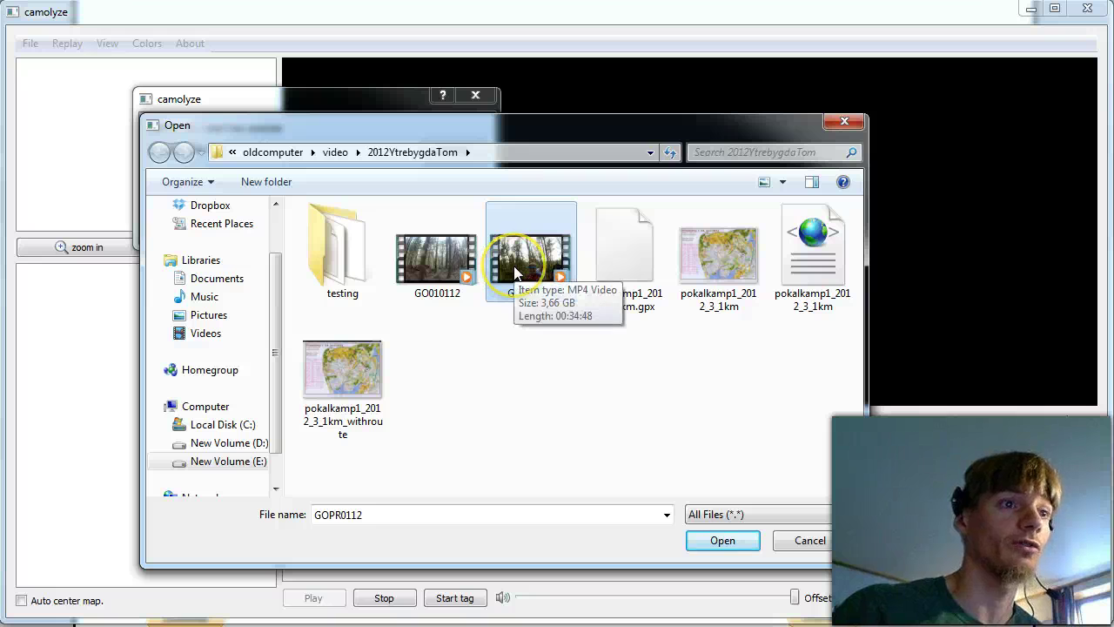
left_click(708, 540)
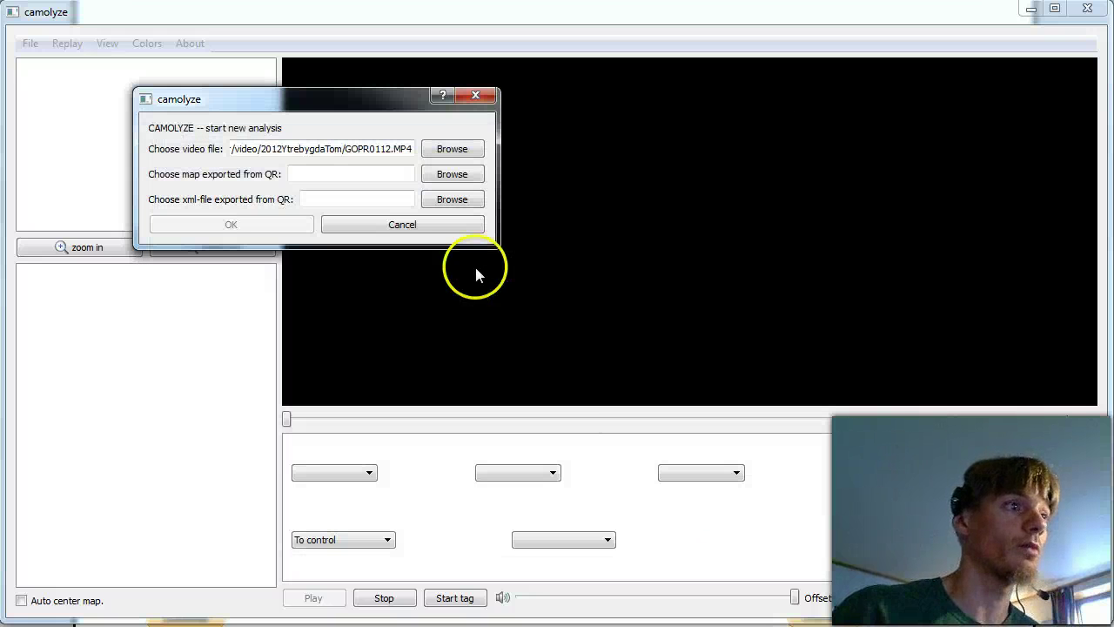
Add the pokalkamp1_2012_3_1km_withroute map image and the pokalkamp1_2012_3_1km.xml route file.
left_click(454, 177)
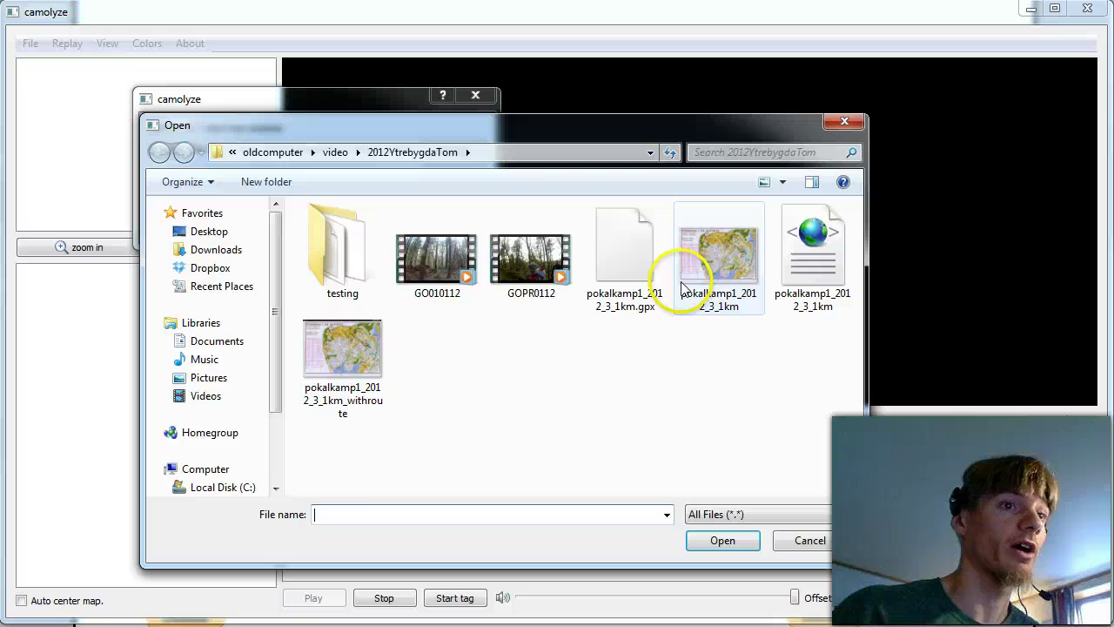
left_click(362, 359)
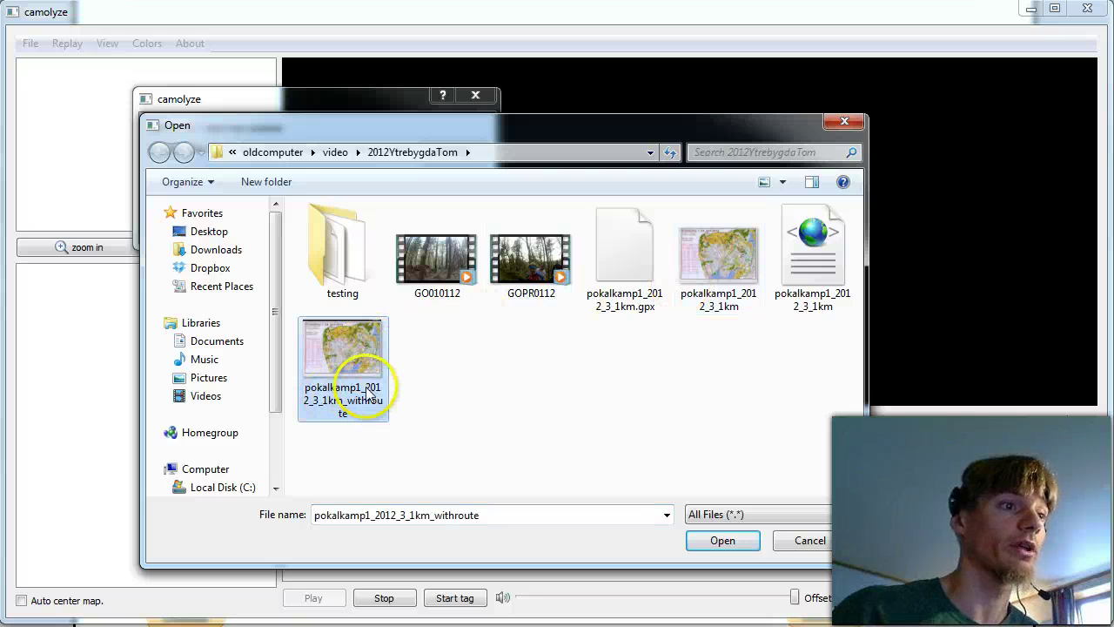
left_click(719, 539)
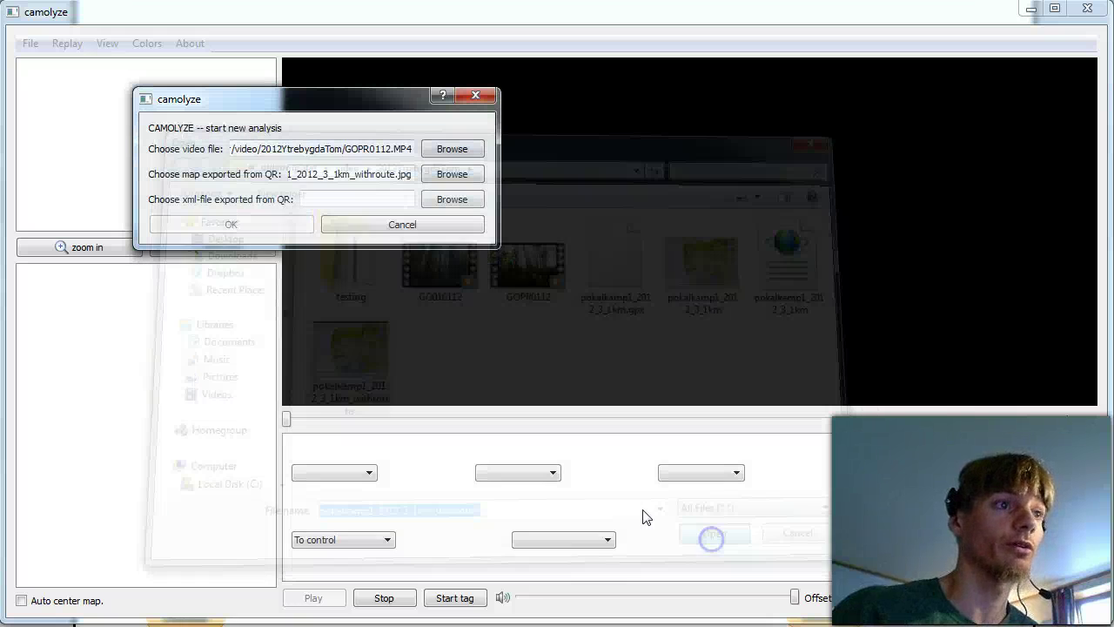
left_click(460, 201)
left_click(813, 275)
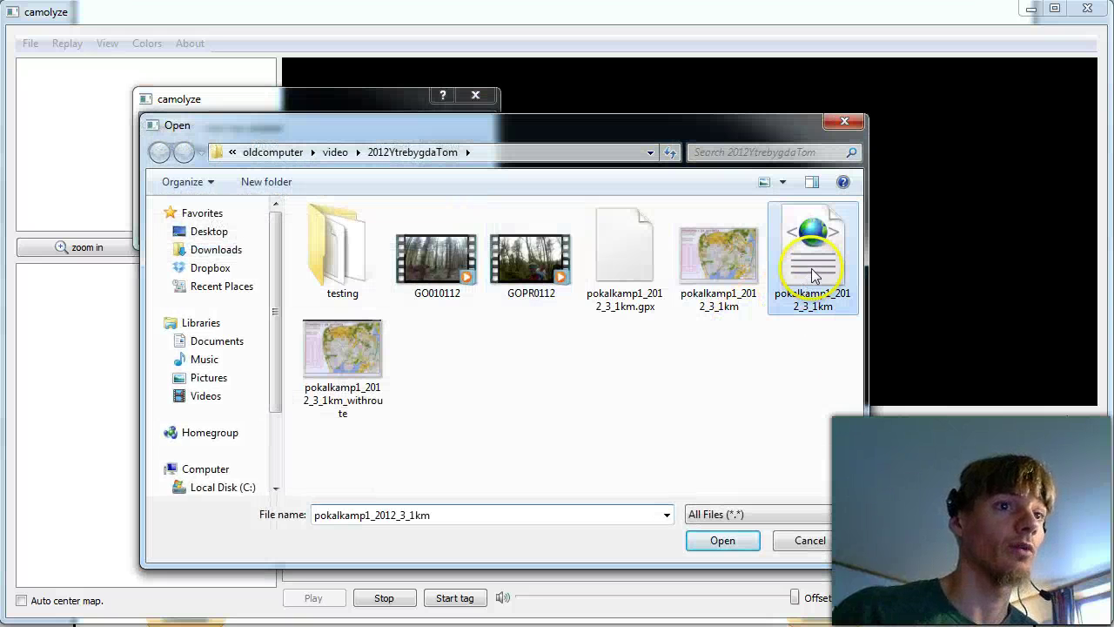
left_click(743, 542)
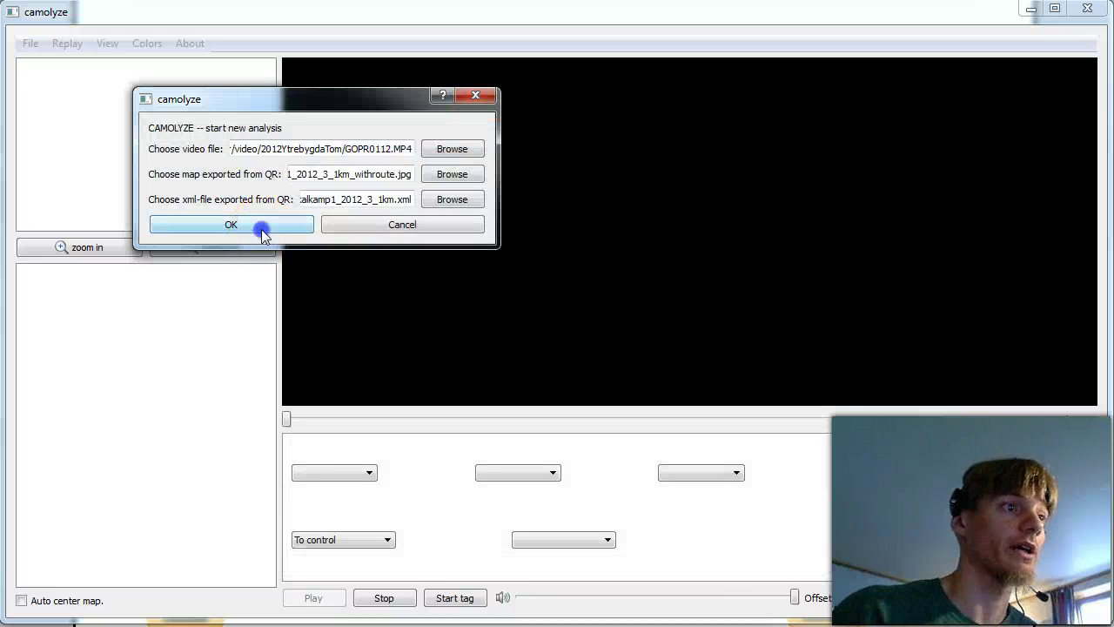
Confirm the new analysis with OK, leaving the main window's video and map panels empty.
left_click(231, 225)
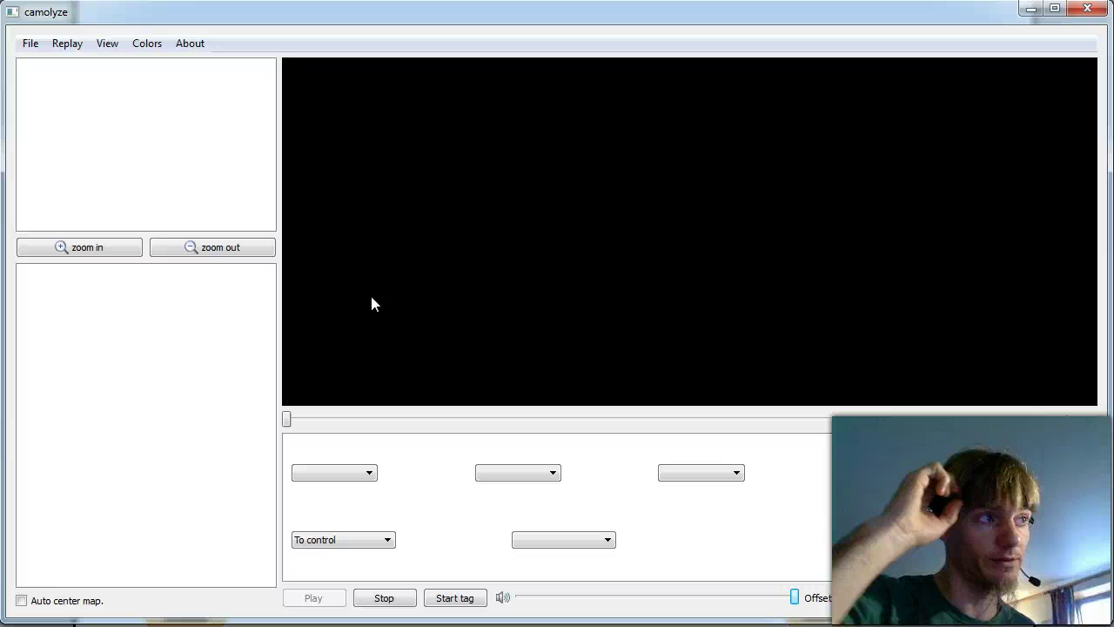
left_click(345, 264)
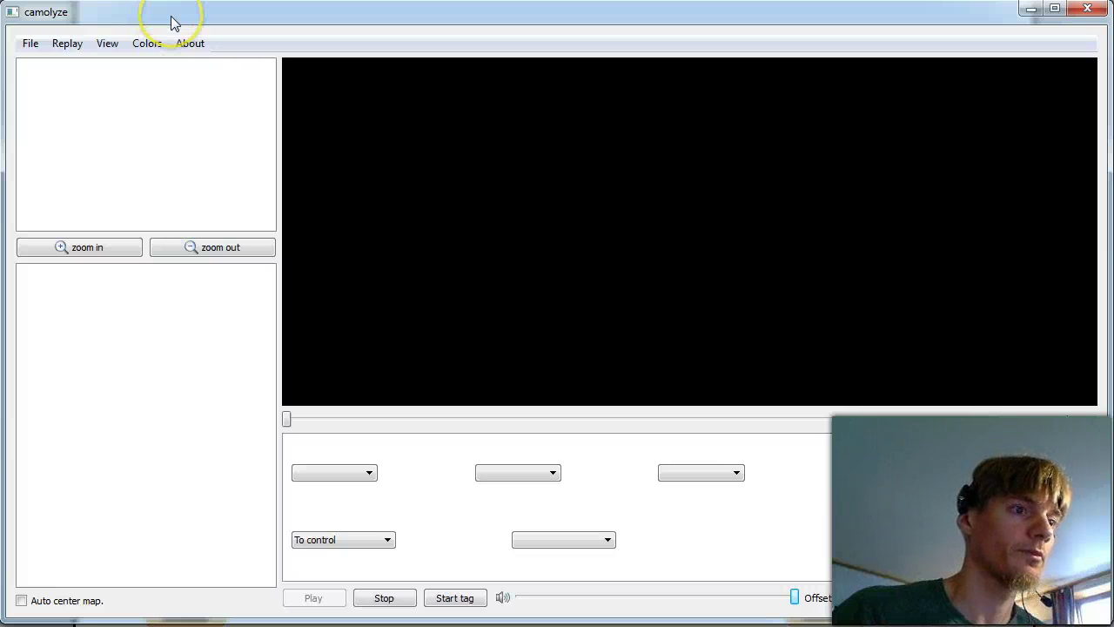
Start the replay session, zoom in on the map, and turn on Auto center map.
left_click(53, 46)
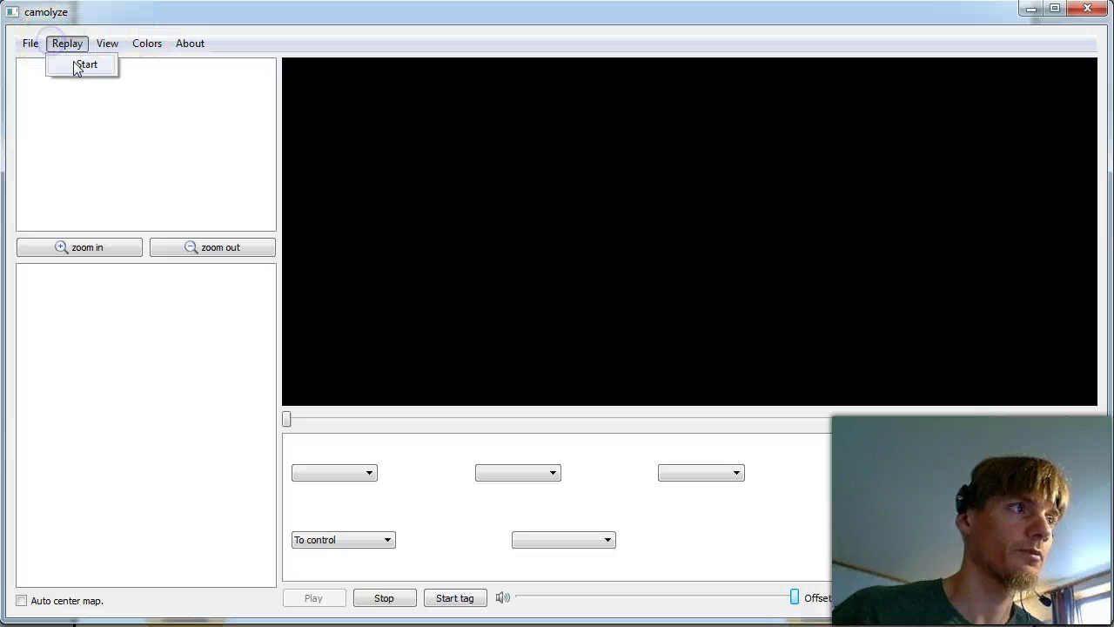
left_click(80, 65)
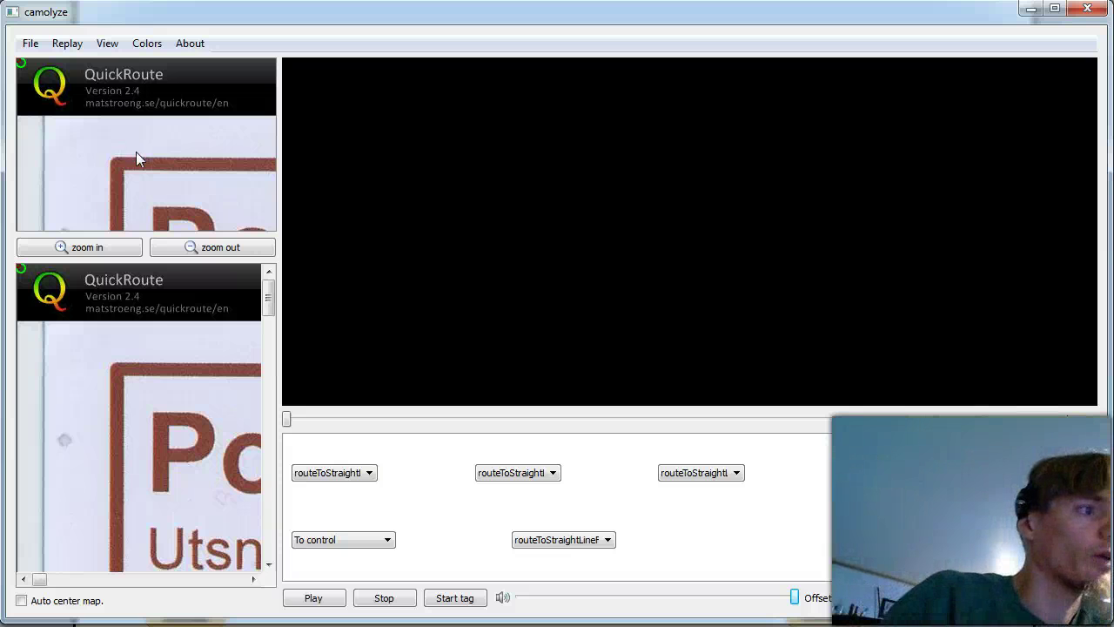
left_click(135, 247)
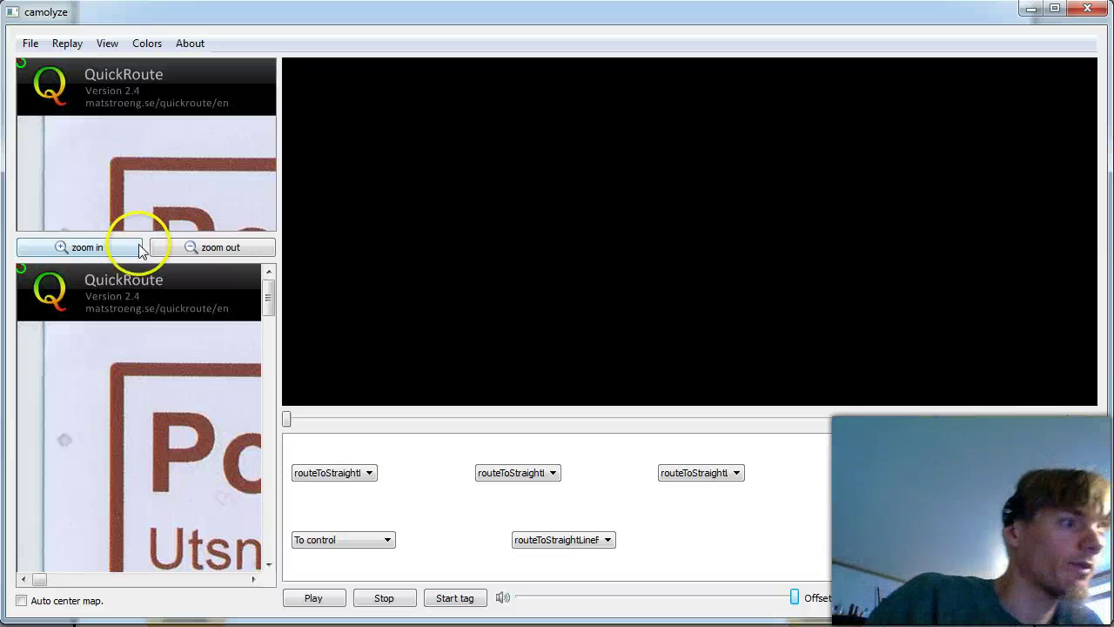
left_click(22, 601)
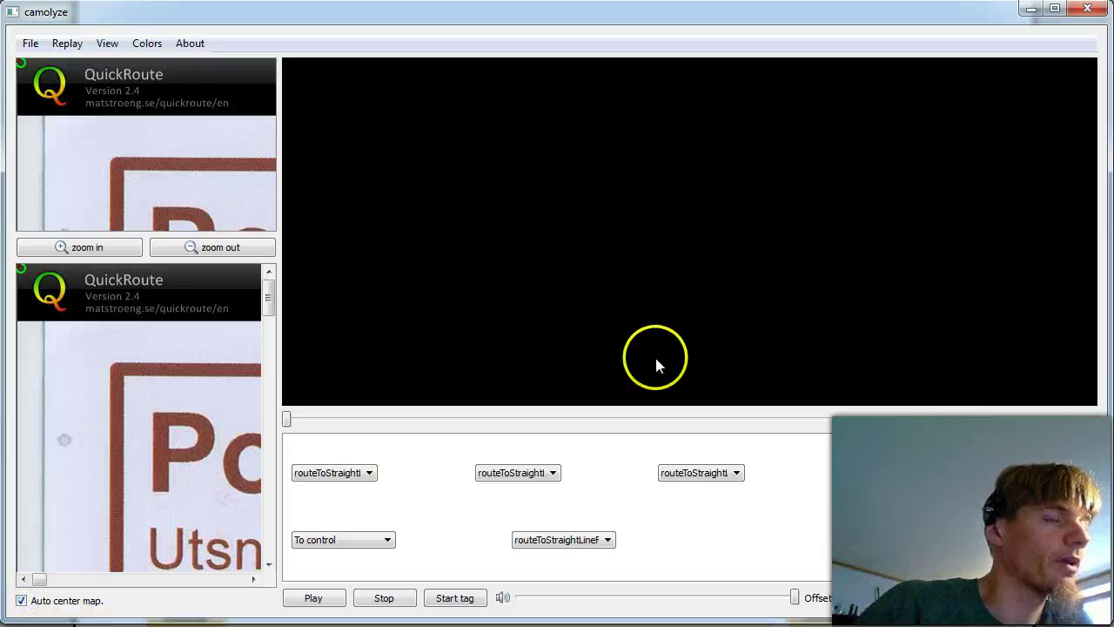
Start synced playback of the head-cam video and the GPS route.
left_click(315, 600)
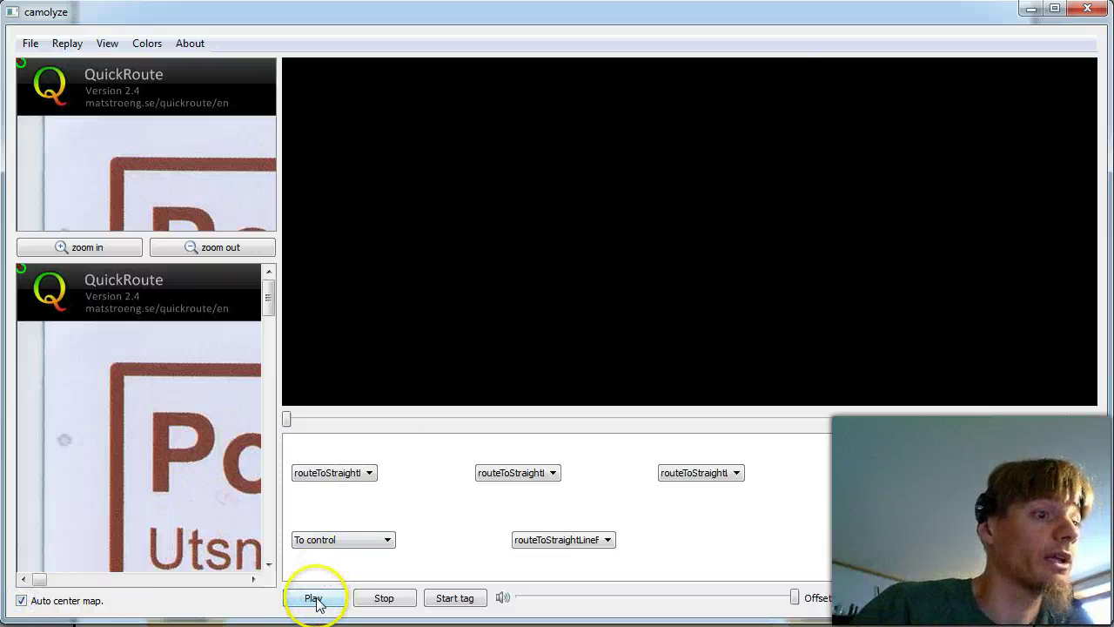
left_click(490, 578)
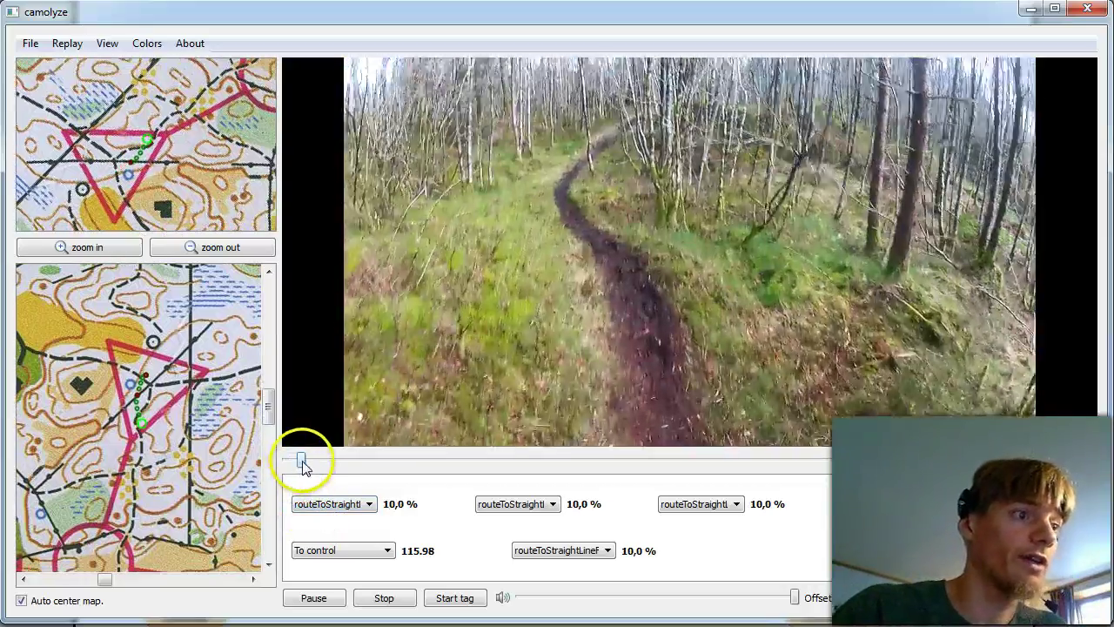
Scrub the video ahead to control 2, where route-to-straight-line reads 177,8 %.
mouse_move(299, 463)
left_mouse_down()
mouse_move(324, 463)
mouse_move(311, 462)
left_mouse_up()
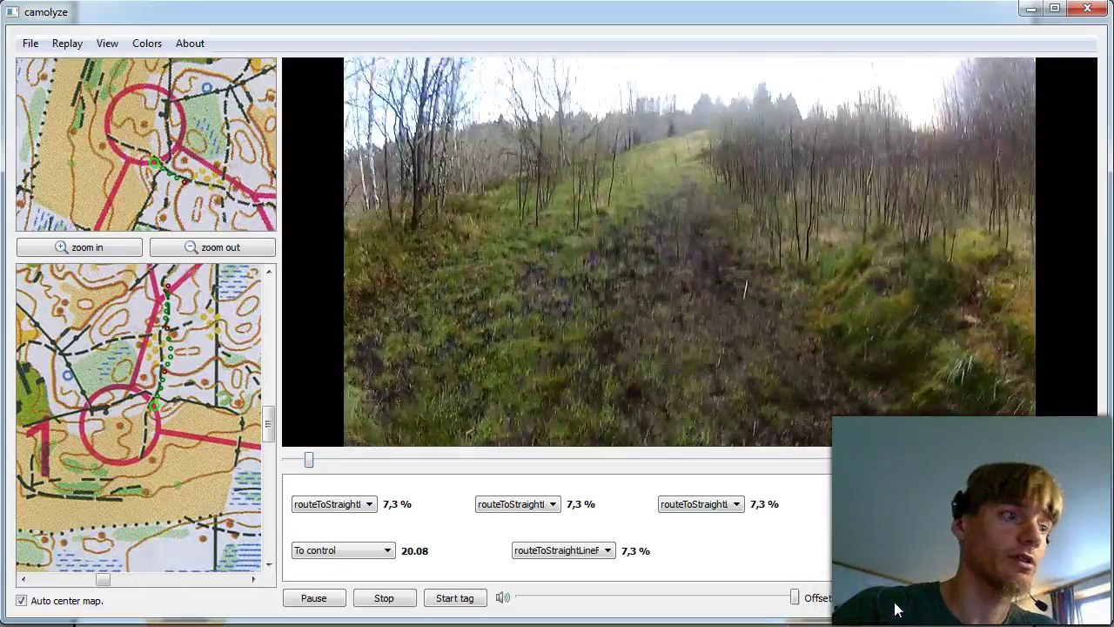
left_click(897, 607)
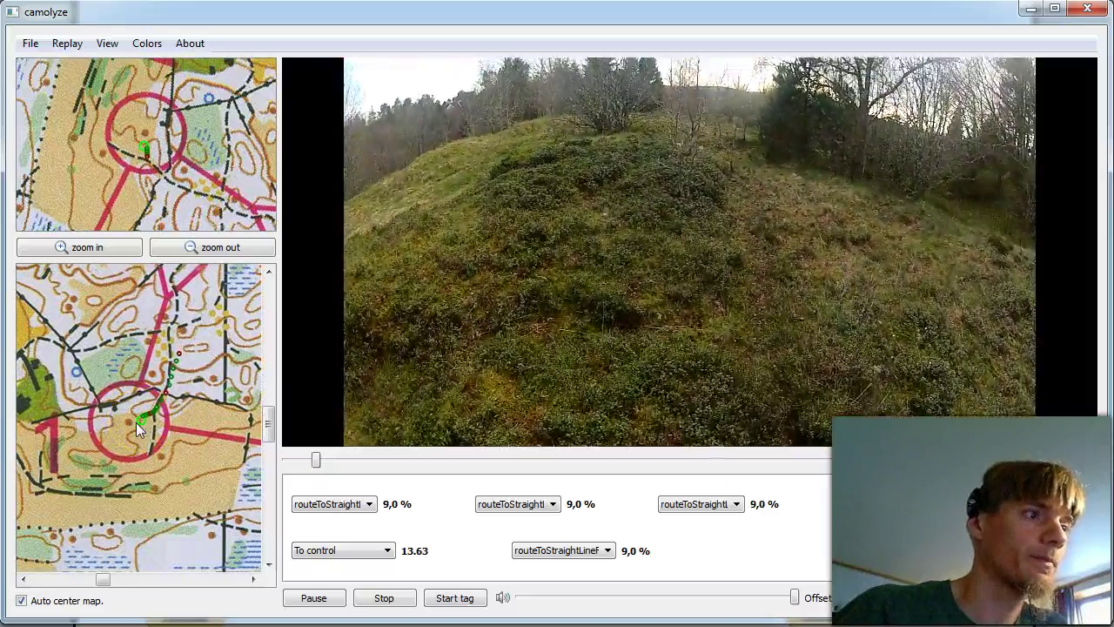
left_click(139, 433)
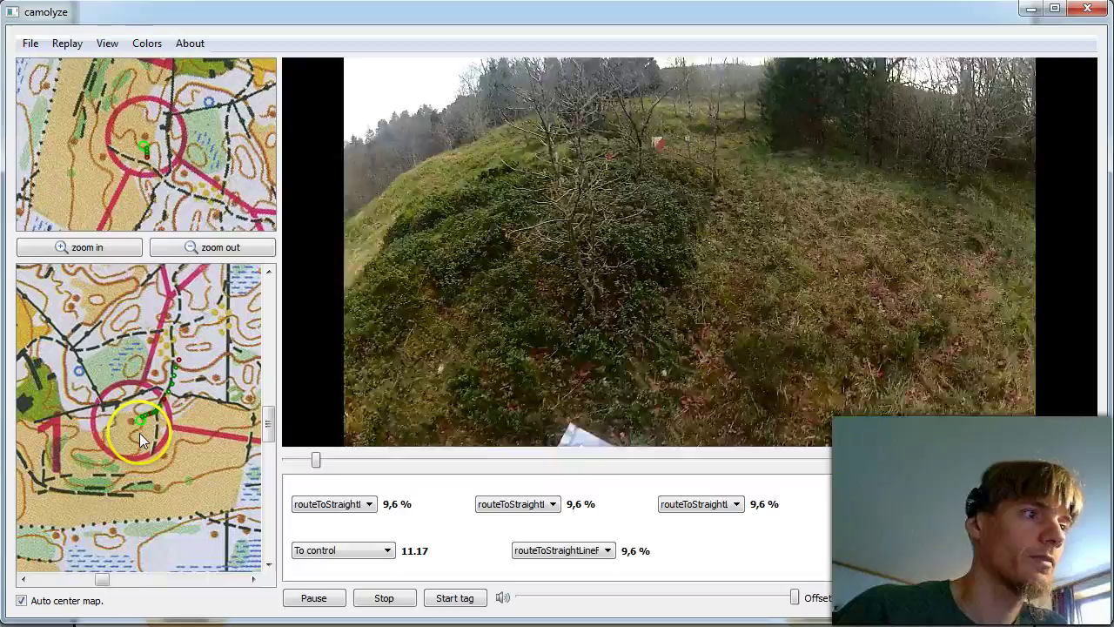
left_click(398, 496)
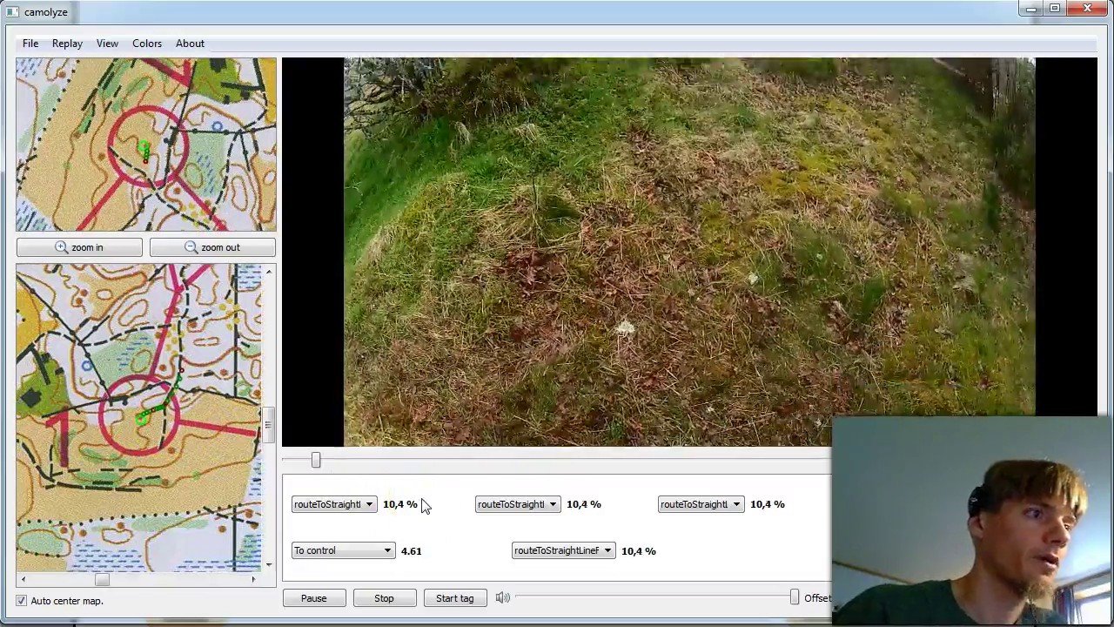
left_click(316, 461)
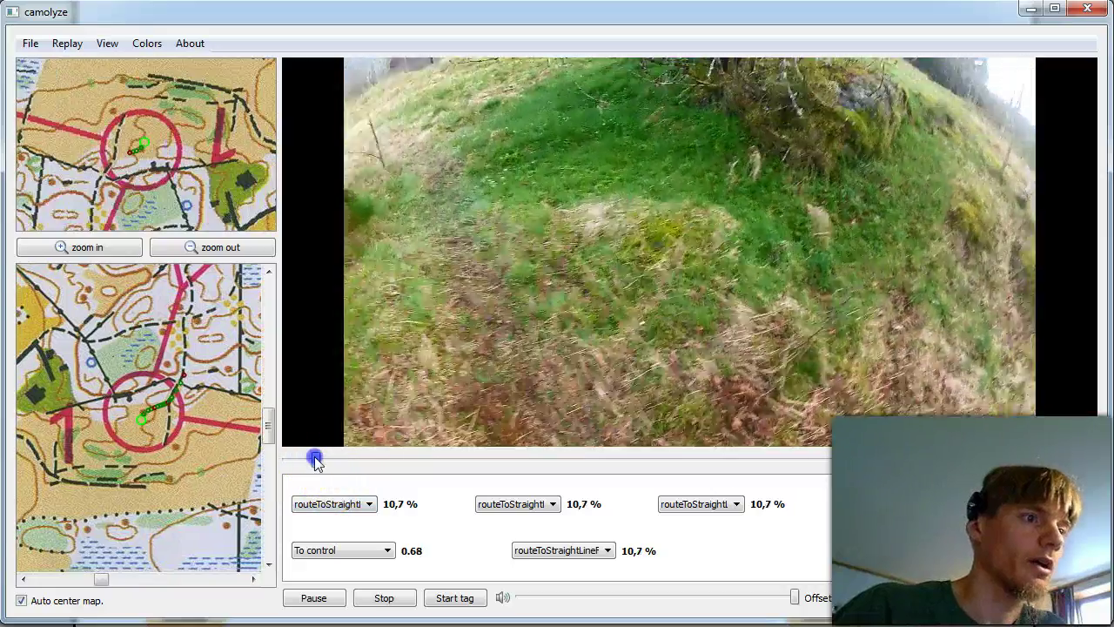
left_click_drag(316, 461, 583, 462)
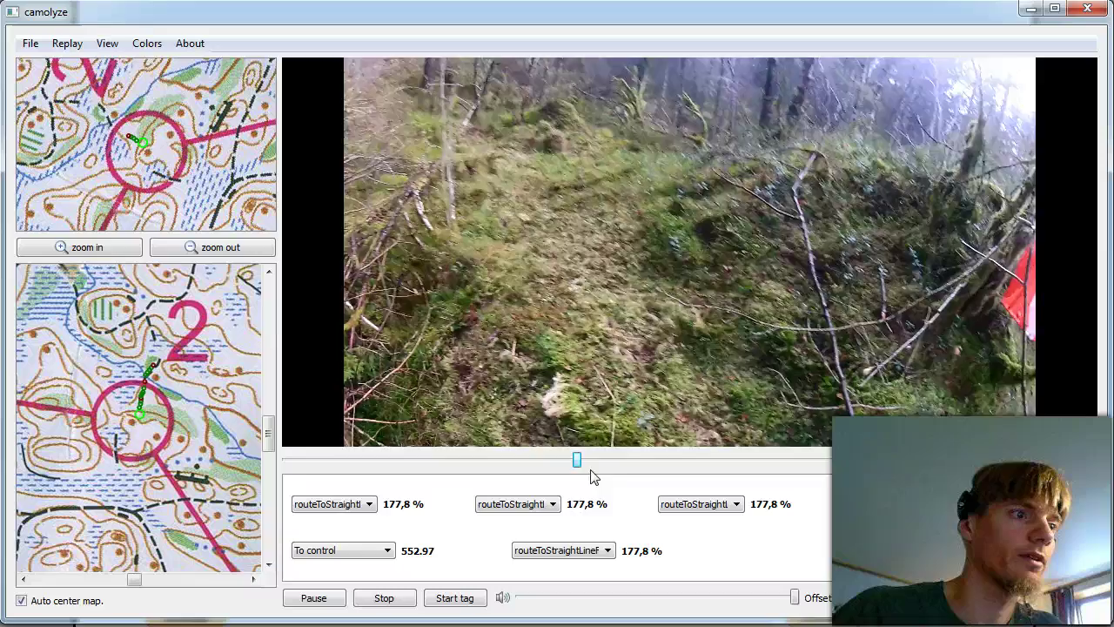
Skip ahead to the next leg and zoom the overview map out to show controls 2–6.
left_click(609, 464)
left_click_drag(578, 461, 697, 461)
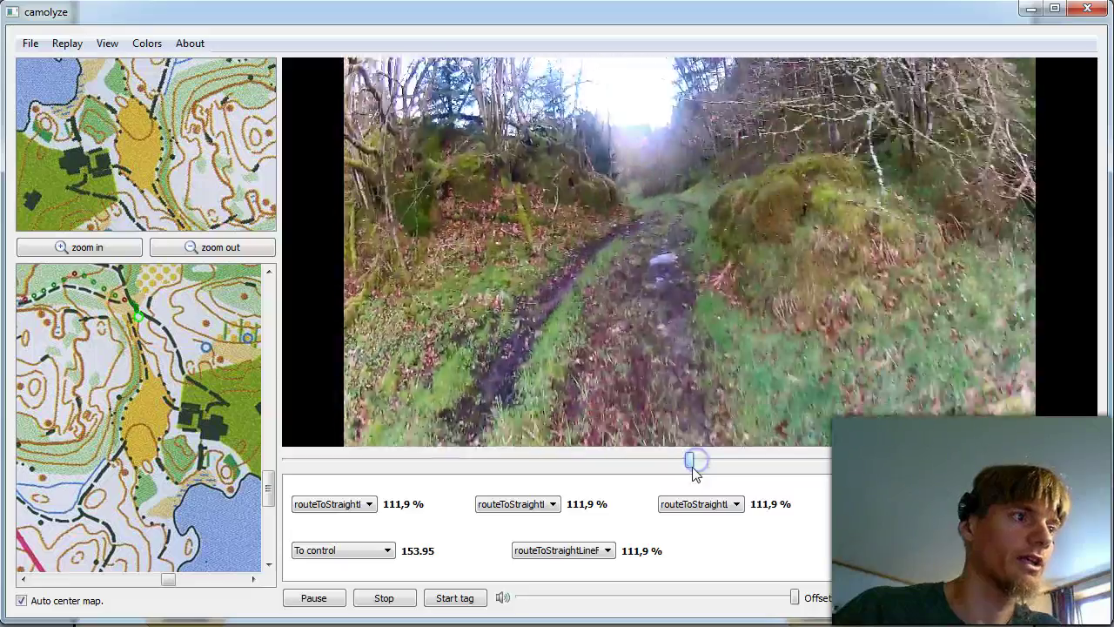
left_click(656, 465)
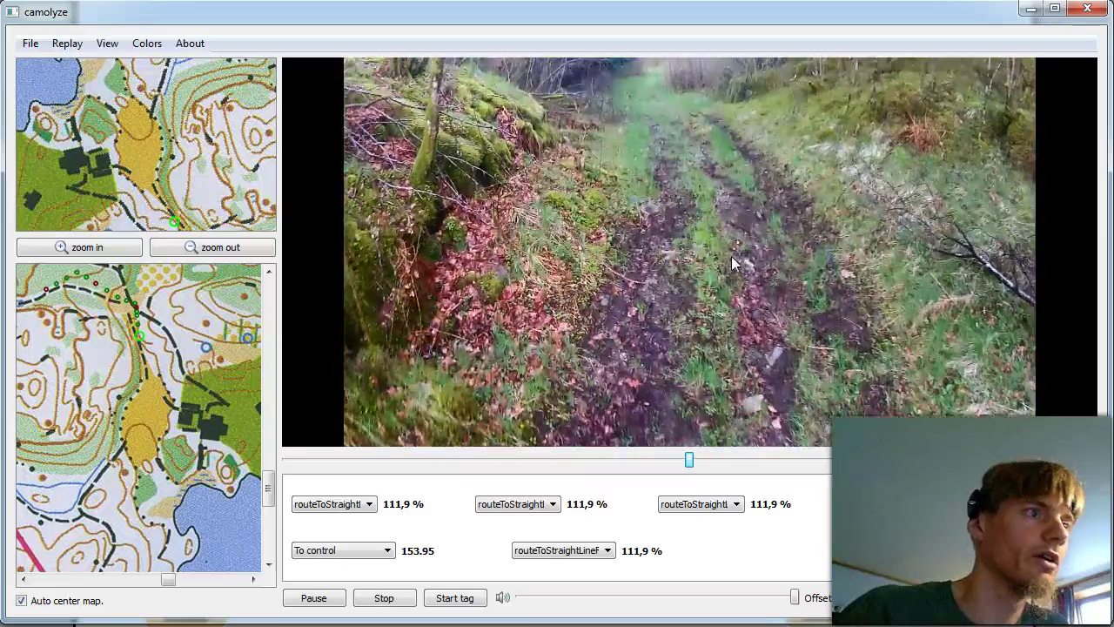
left_click(224, 298)
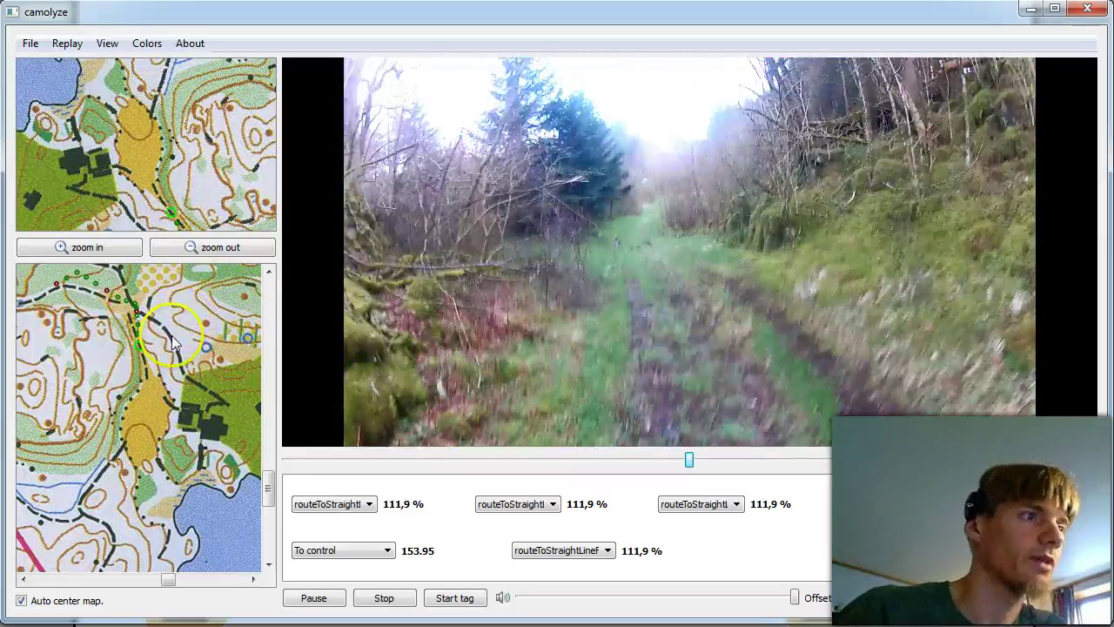
left_click(143, 324)
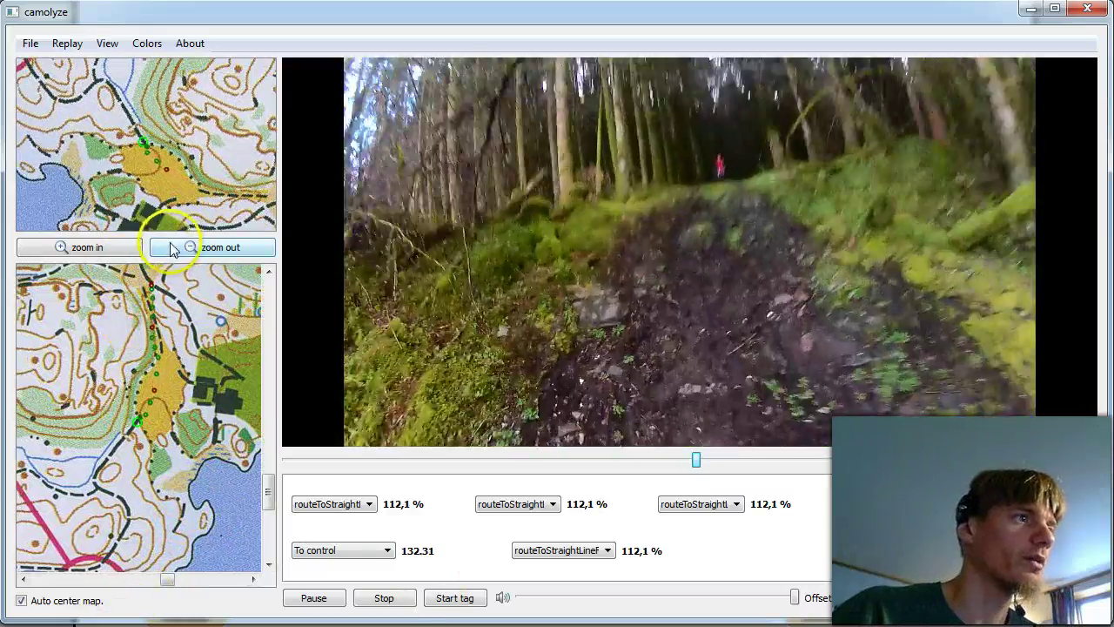
left_click(180, 249)
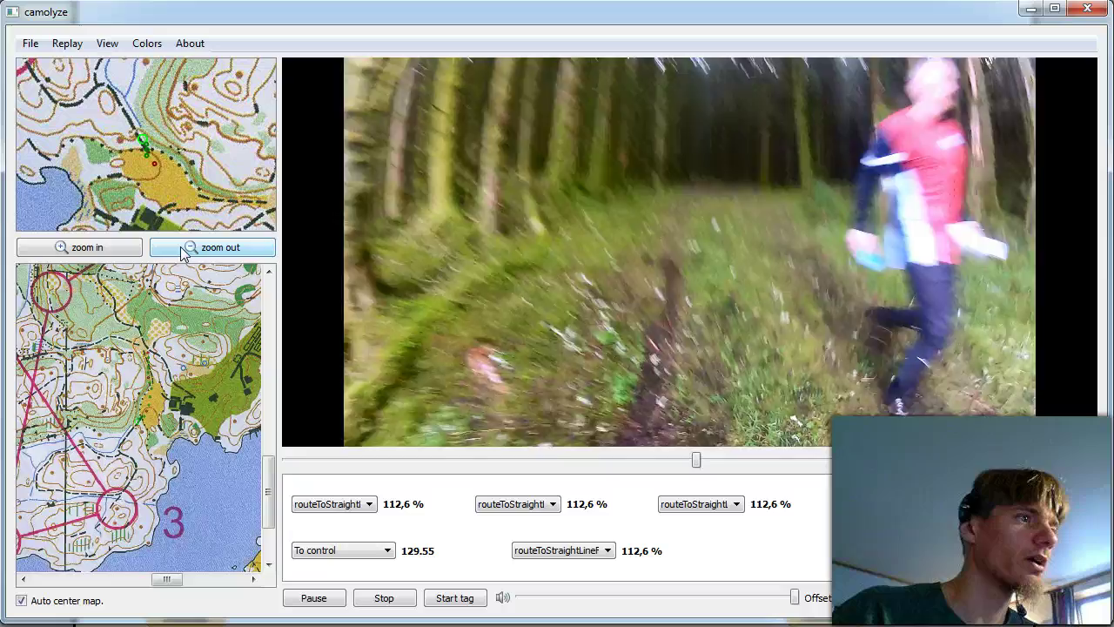
left_click(183, 251)
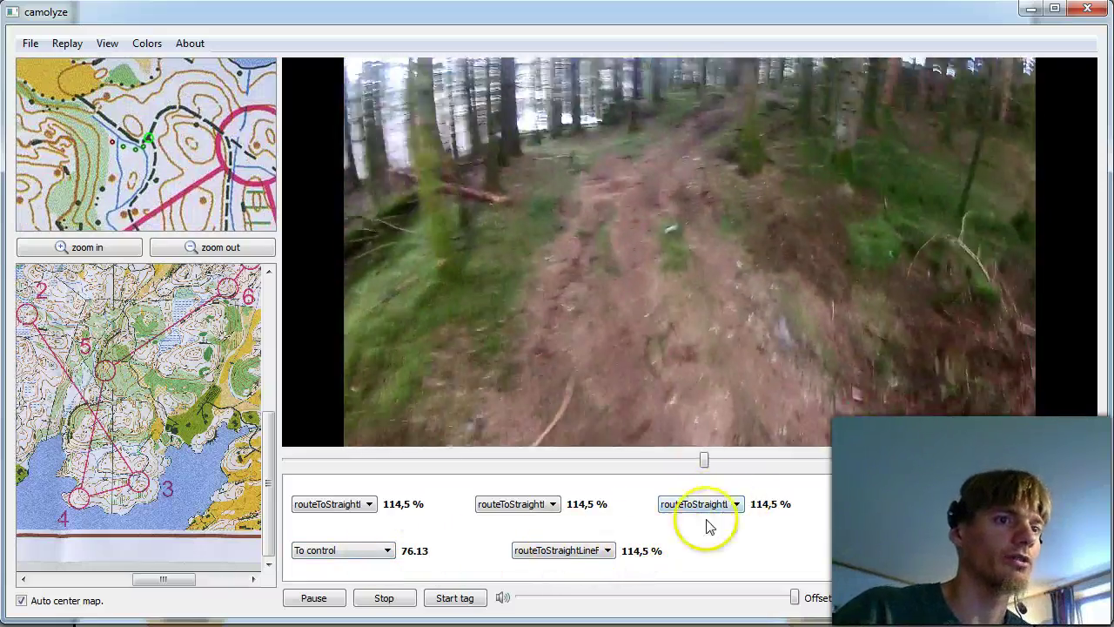
Change the fifth leg statistic from route-to-straight-line percentage to speed.
left_click(564, 550)
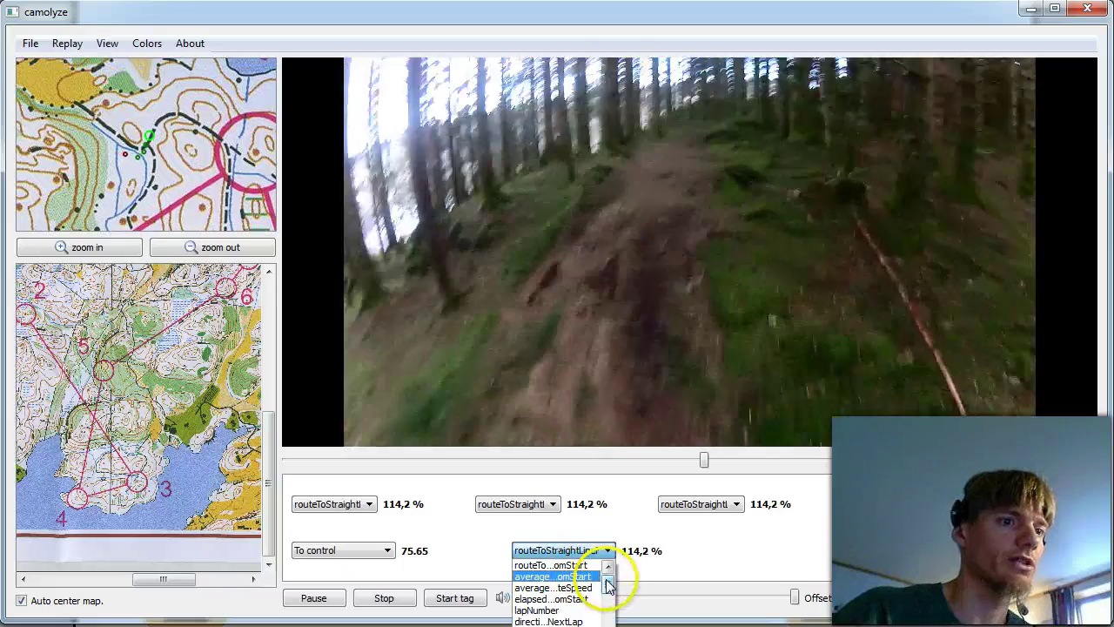
left_click_drag(607, 580, 608, 592)
left_click(562, 588)
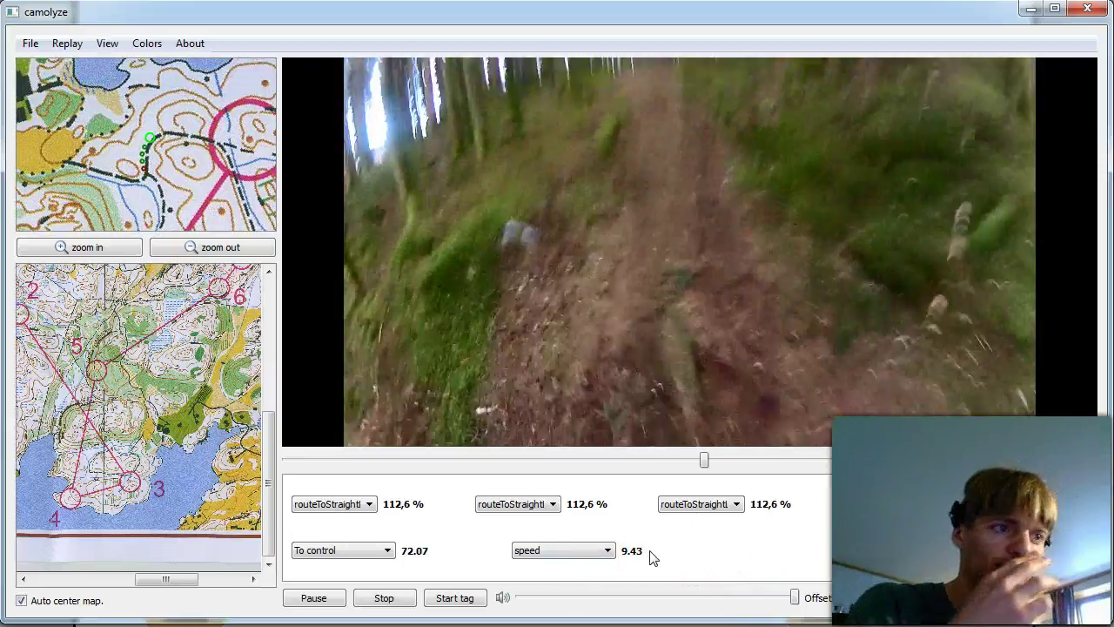
left_click(486, 529)
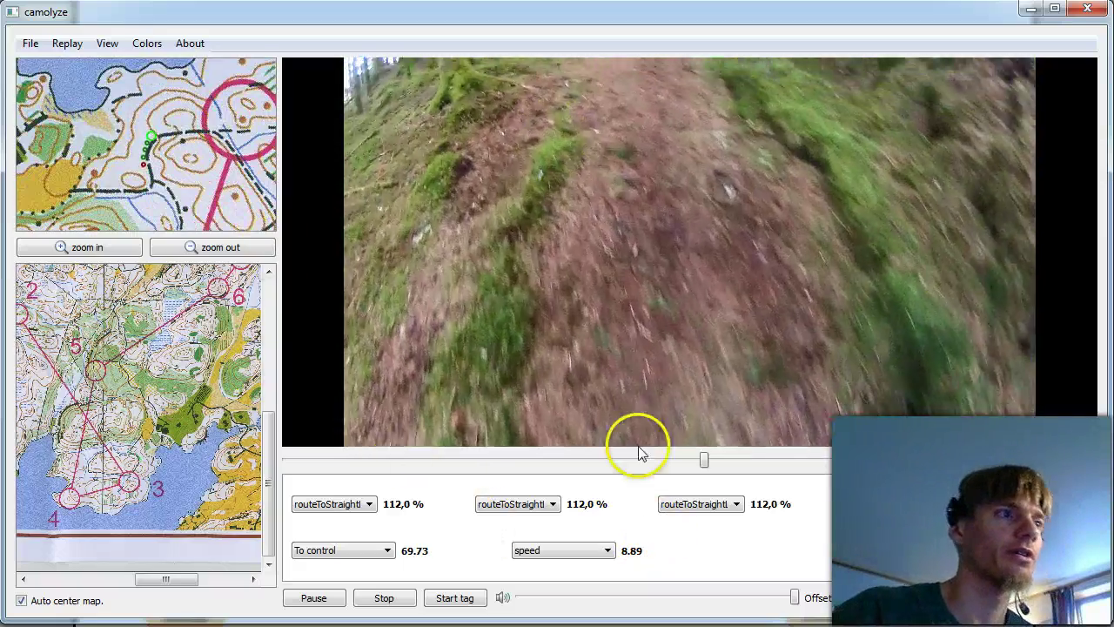
left_click(752, 298)
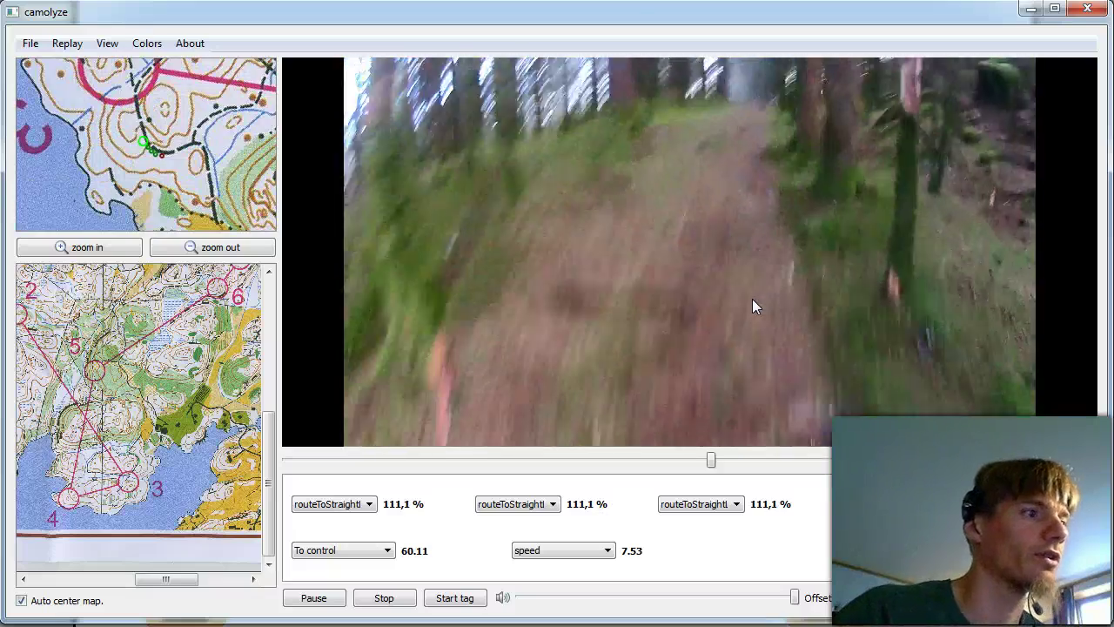
Zoom the overview map out to see the whole course.
left_click(535, 365)
left_click(174, 582)
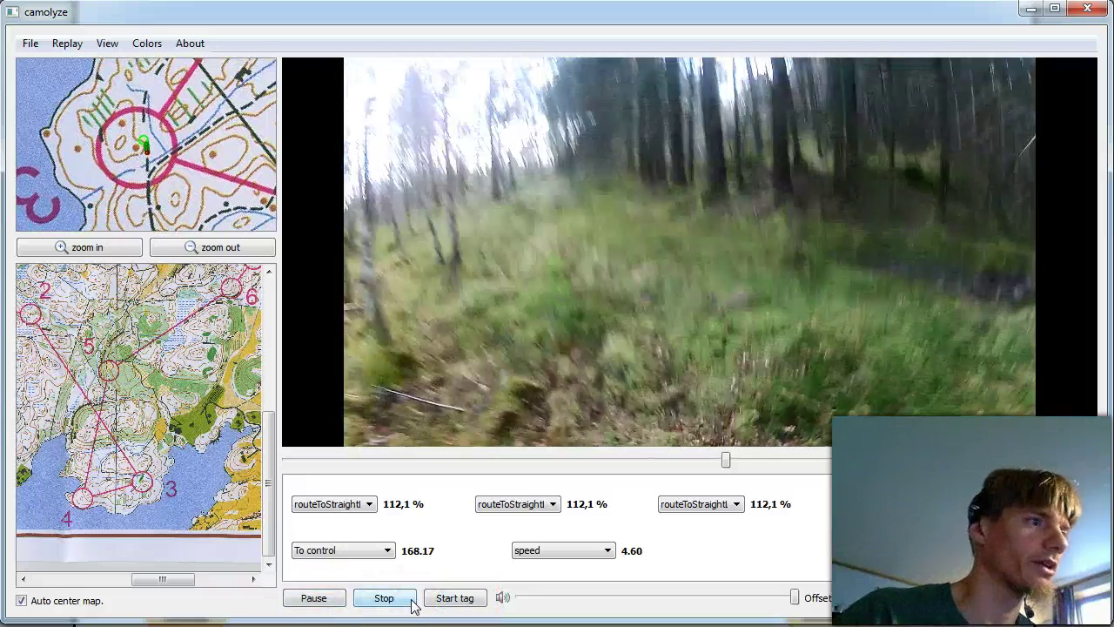
left_click(128, 370)
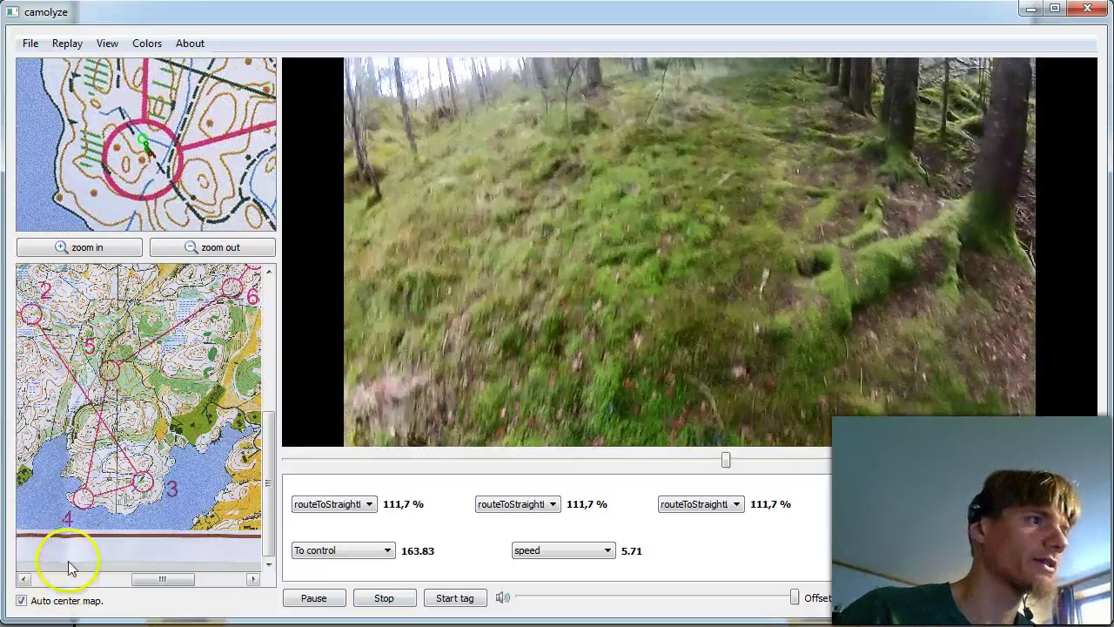
left_click(118, 466)
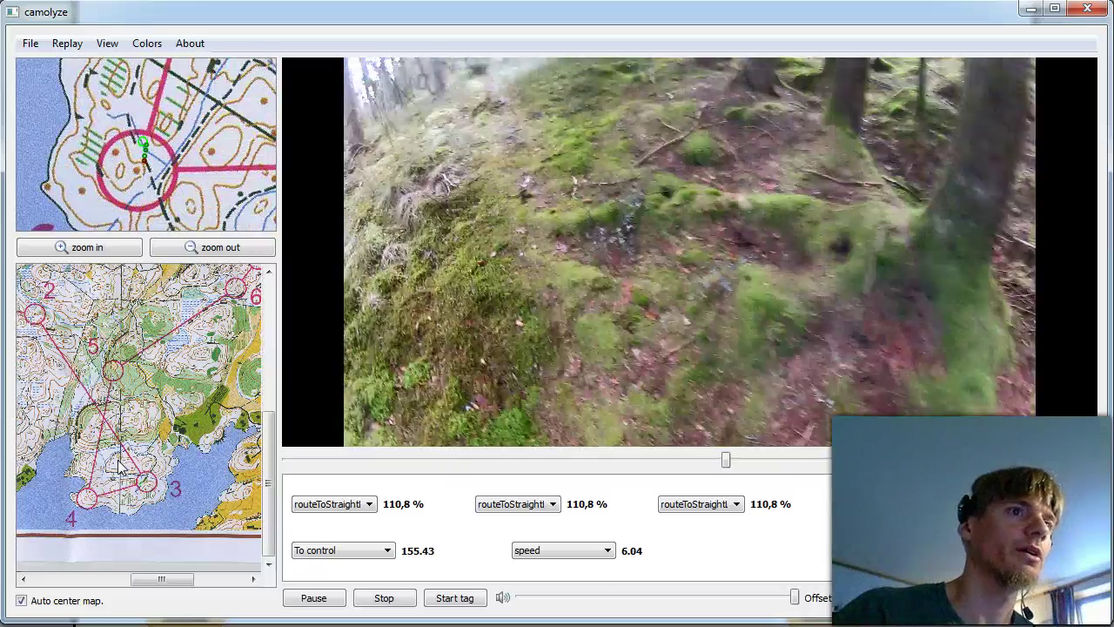
left_click(98, 454)
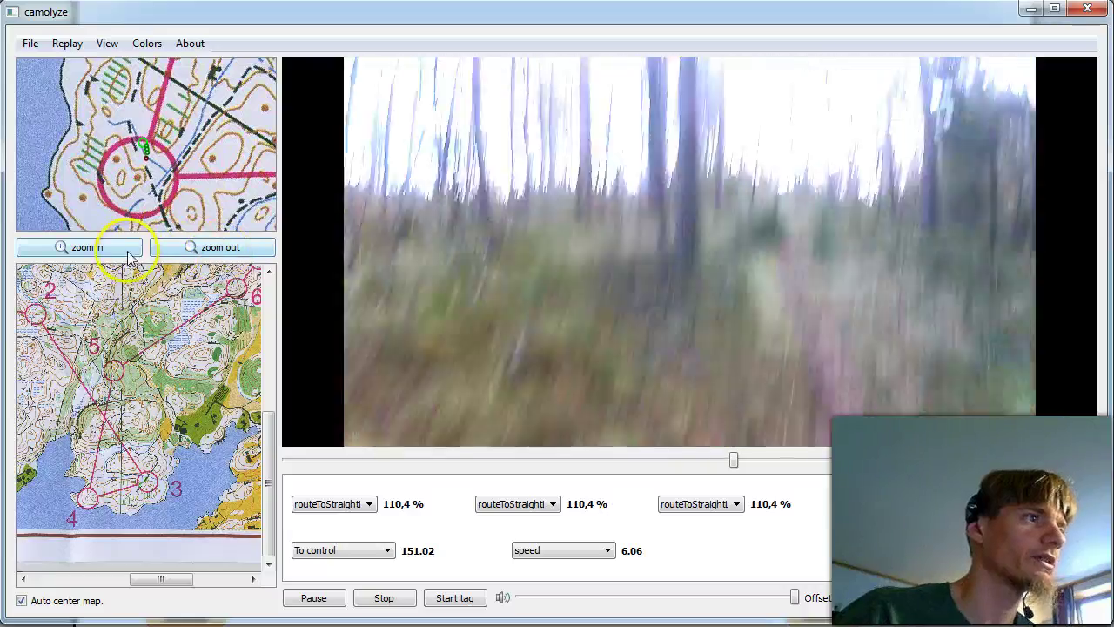
left_click(206, 248)
left_click(206, 249)
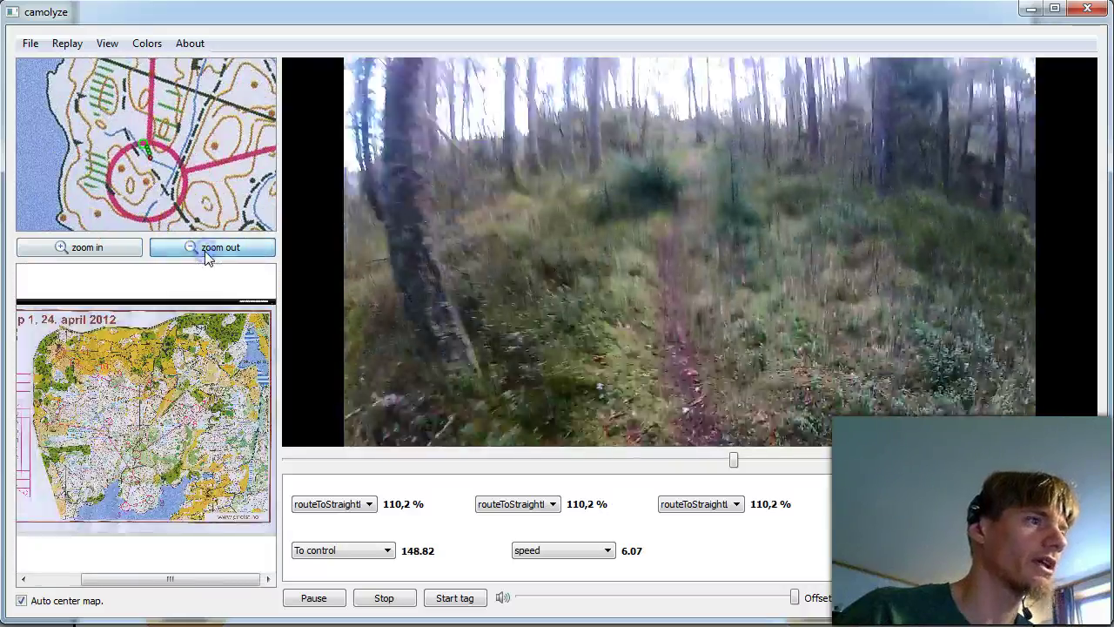
left_click(207, 252)
Zoom the overview map in close around control 3 on the runner's current leg.
left_click(90, 248)
left_click(89, 247)
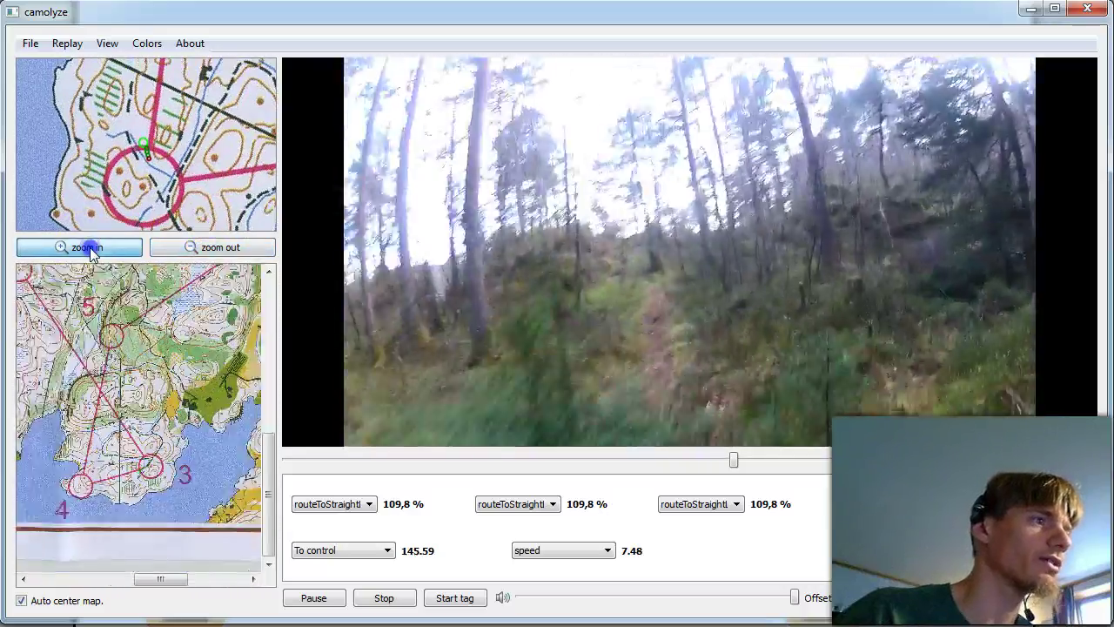
left_click(90, 247)
left_click(90, 247)
left_click(90, 248)
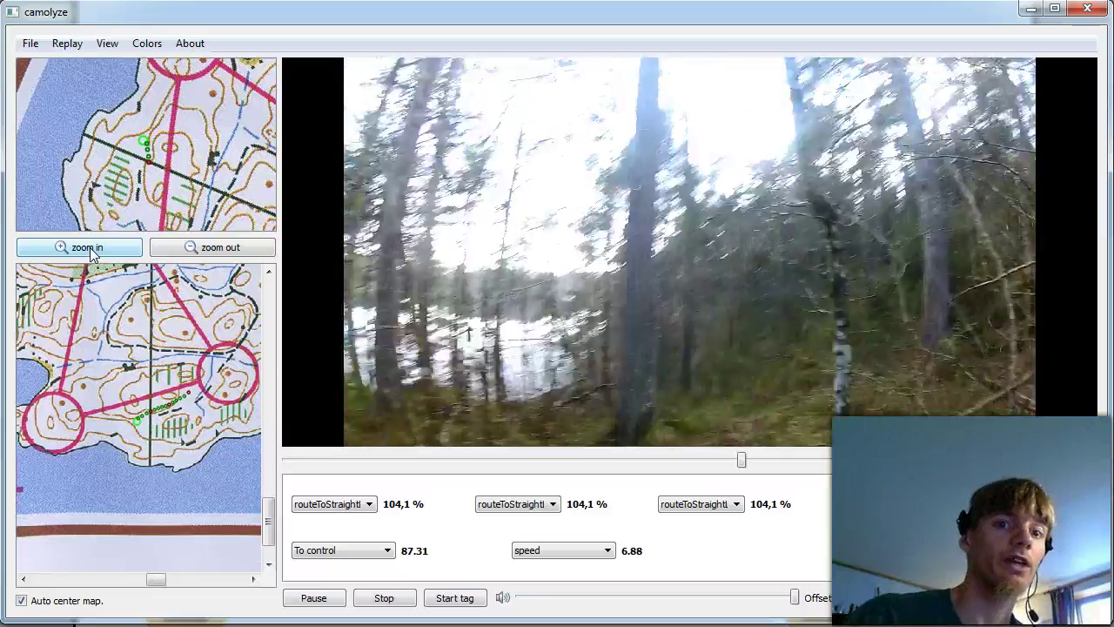
left_click(85, 248)
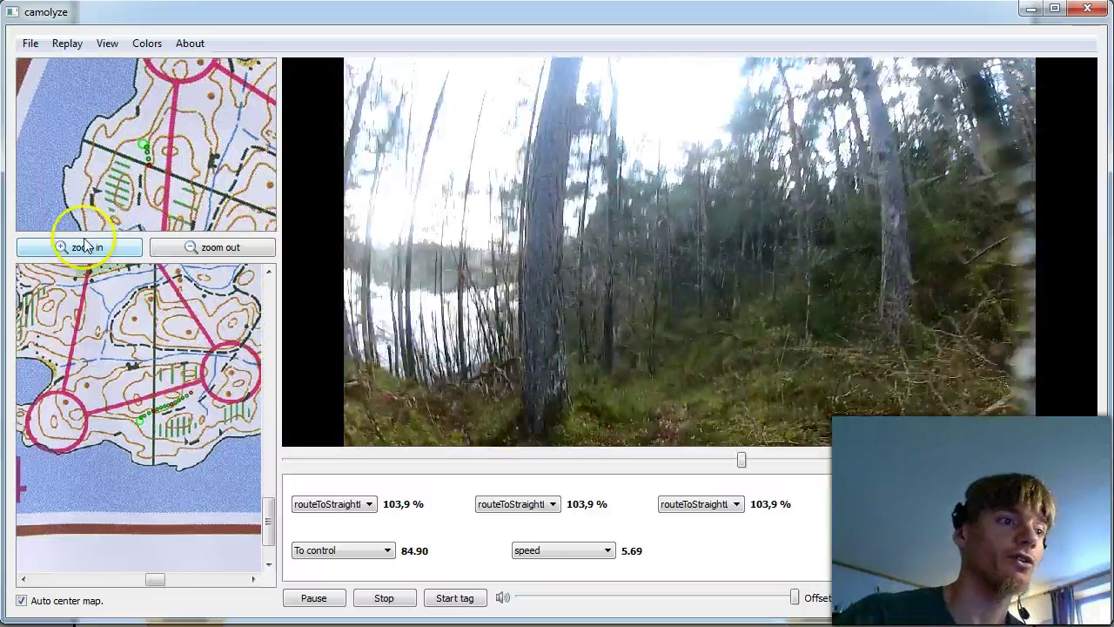